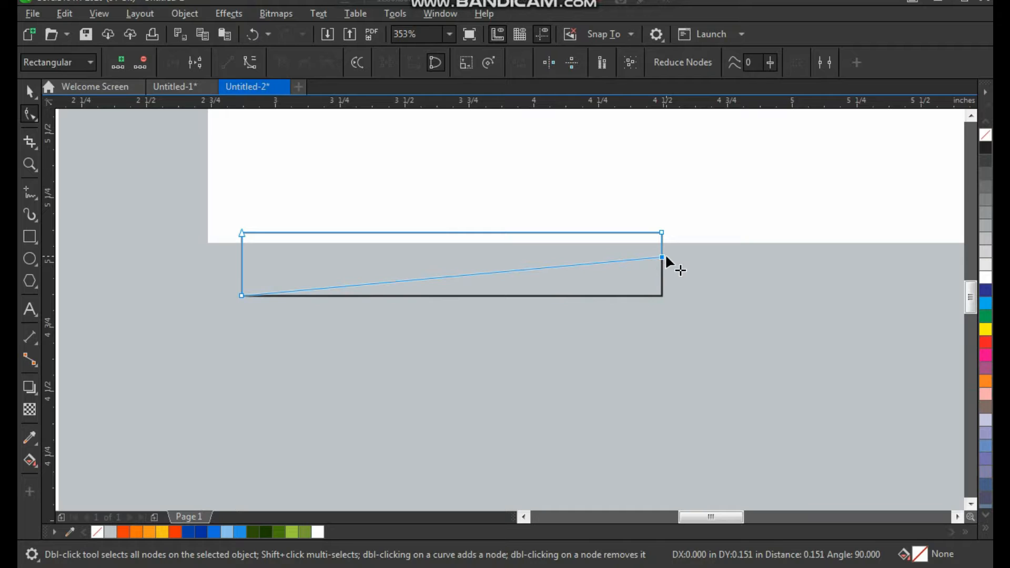
- Fill the tapered shape at the white rectangle's lower edge with black and remove its outline
{"action": "left_click", "coordinate": [985, 149]}
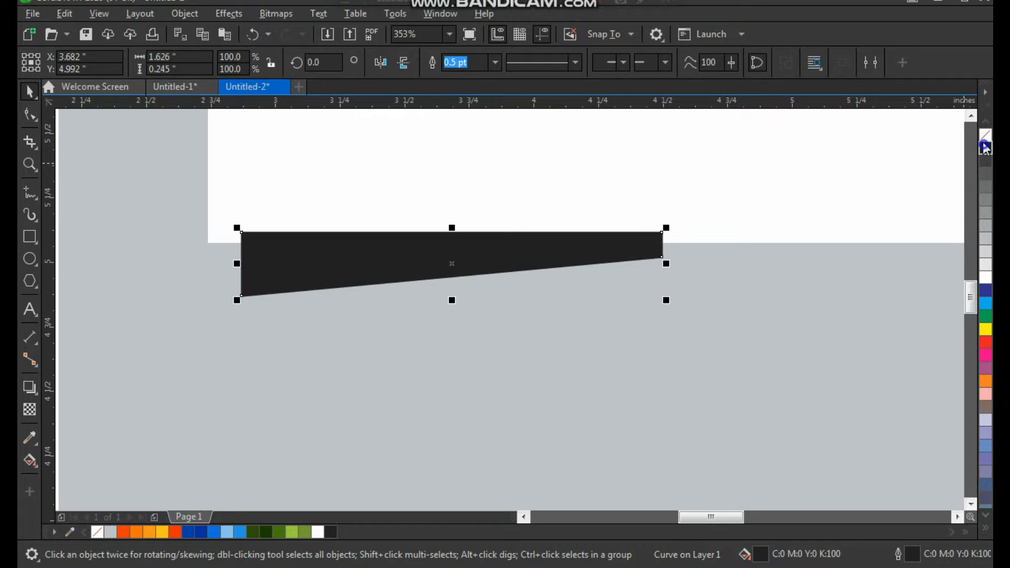
{"action": "right_click", "coordinate": [985, 135]}
- Apply a Gaussian Blur to the black tapered shape to turn it into a soft shadow
{"action": "left_click", "coordinate": [259, 18]}
{"action": "left_click", "coordinate": [230, 15]}
{"action": "left_click", "coordinate": [230, 15]}
{"action": "mouse_move", "coordinate": [292, 103]}
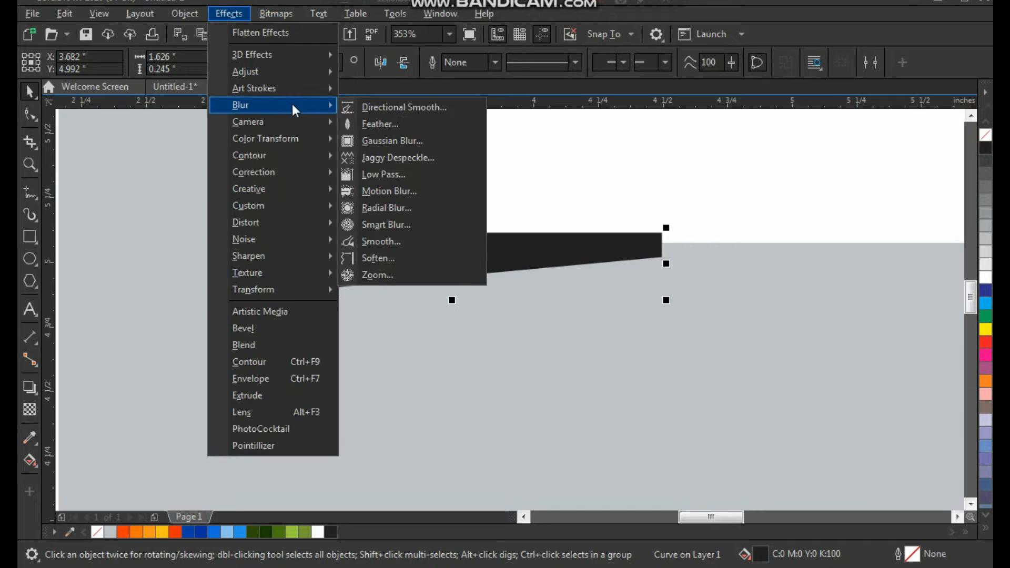
{"action": "left_click", "coordinate": [389, 140]}
{"action": "left_click_drag", "start_coordinate": [399, 229], "coordinate": [772, 97]}
{"action": "left_click", "coordinate": [829, 98]}
{"action": "left_click", "coordinate": [876, 135]}
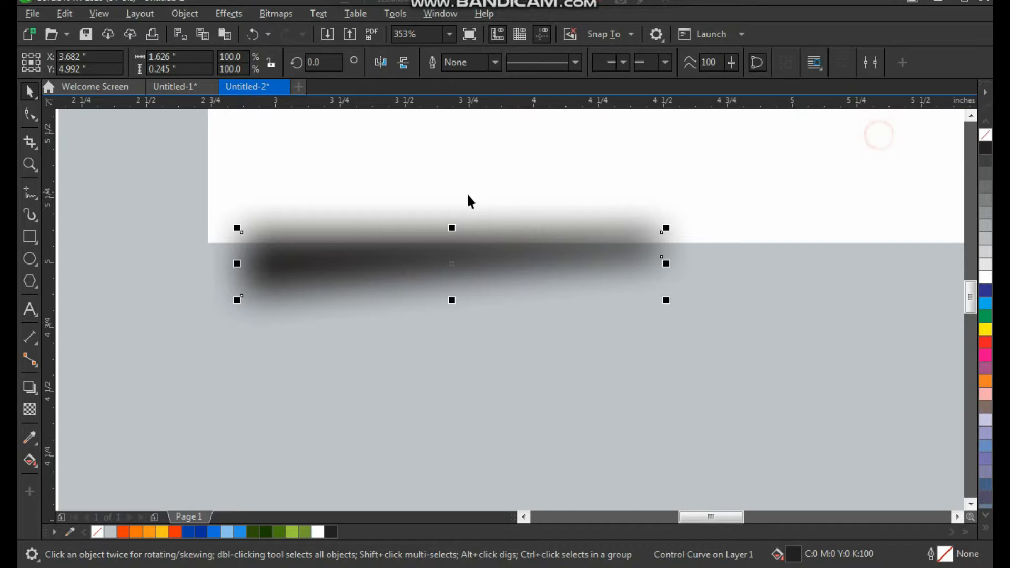
- Duplicate the blurred shadow, mirrored horizontally, and place the copy under the white rectangle's lower right end
{"action": "scroll", "coordinate": [412, 201], "scroll_direction": "down", "scroll_amount": 3}
{"action": "key", "text": "F2"}
{"action": "left_click_drag", "start_coordinate": [330, 156], "coordinate": [842, 357]}
{"action": "left_click_drag", "start_coordinate": [144, 249], "coordinate": [400, 266]}
{"action": "right_click", "coordinate": [398, 265]}
{"action": "left_click_drag", "start_coordinate": [464, 248], "coordinate": [612, 264]}
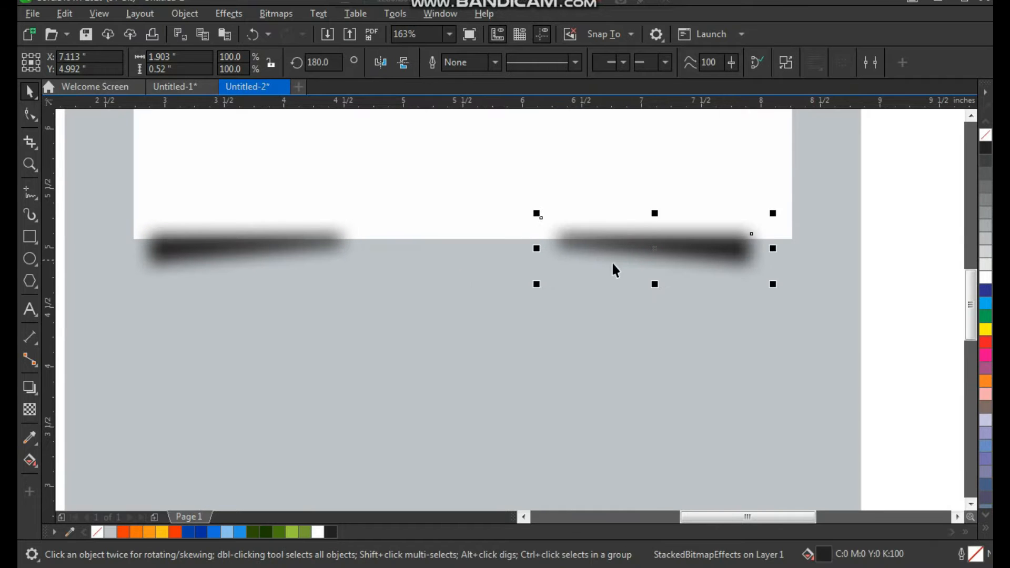
- Group the two blurred shadows and send the group behind the white rectangle
{"action": "left_click", "coordinate": [312, 246], "text": "shift"}
{"action": "key", "text": "ctrl+g"}
{"action": "left_click", "coordinate": [597, 182], "text": "shift"}
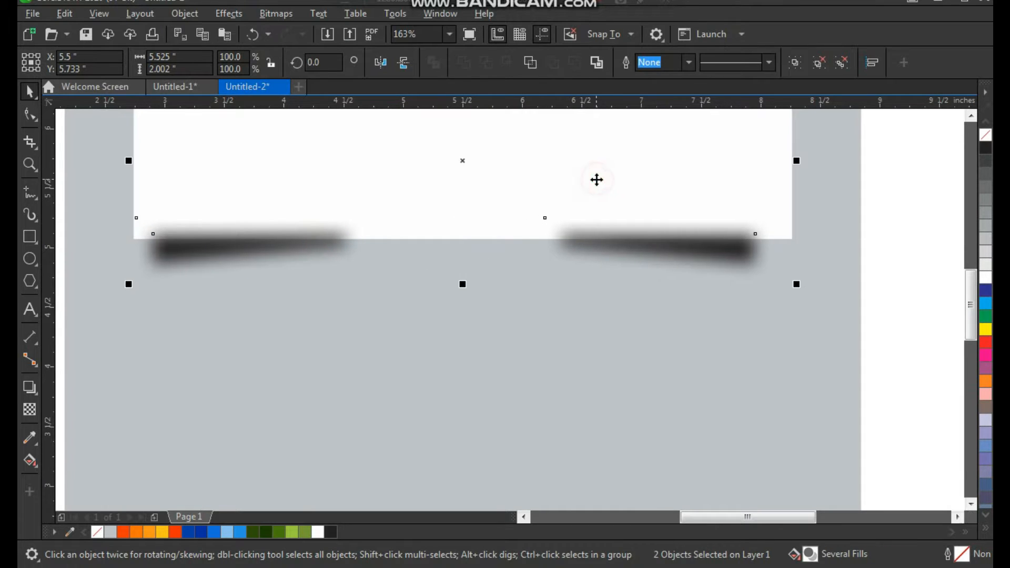
{"action": "scroll", "coordinate": [599, 184], "scroll_direction": "down", "scroll_amount": 3}
{"action": "left_click", "coordinate": [736, 208]}
{"action": "left_click", "coordinate": [644, 173]}
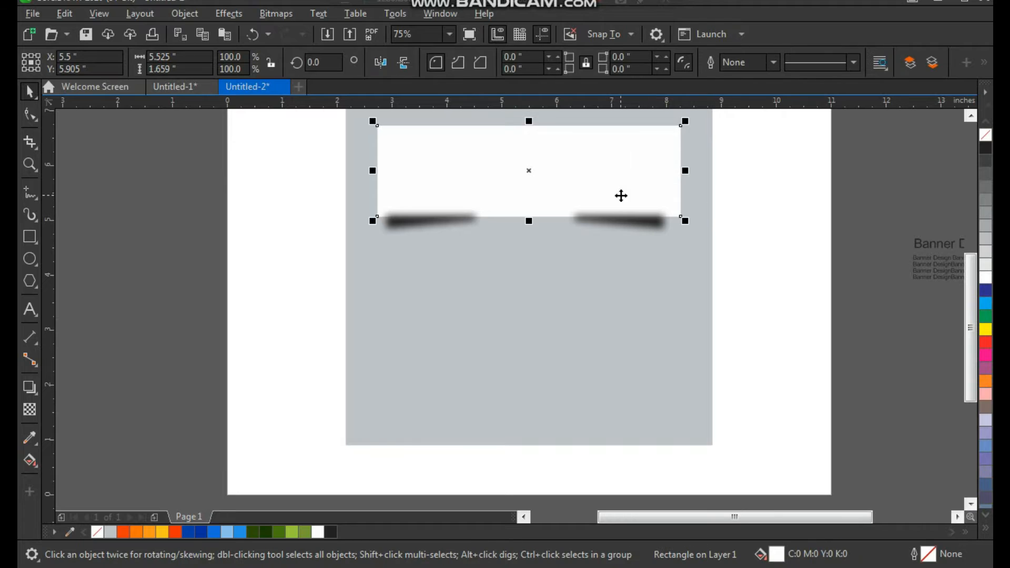
{"action": "left_click", "coordinate": [810, 202]}
{"action": "key", "text": "z"}
{"action": "left_click_drag", "start_coordinate": [311, 273], "coordinate": [658, 185]}
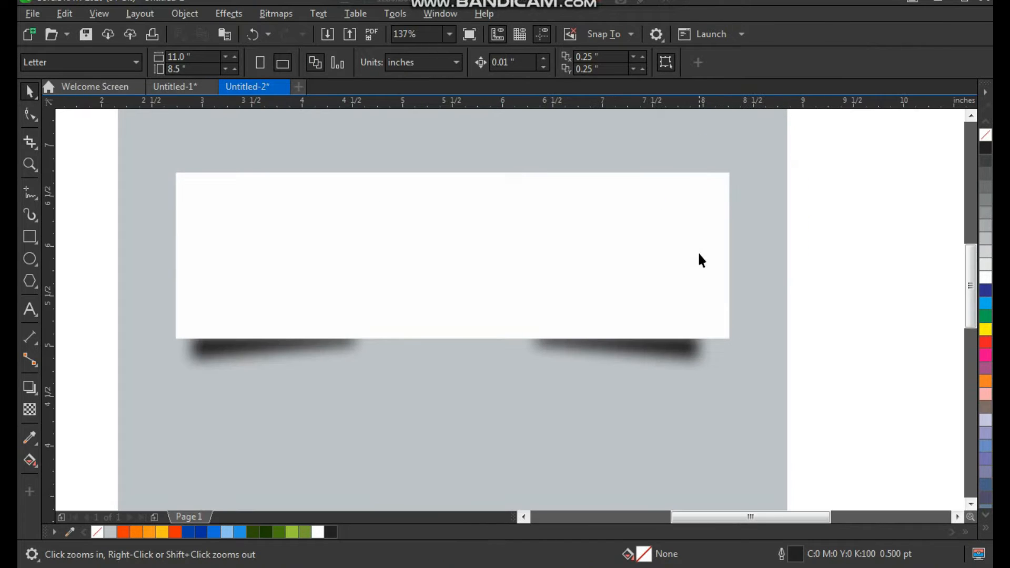
- Stretch the shadow group horizontally to about 5.49 inches wide
{"action": "left_click_drag", "start_coordinate": [677, 351], "coordinate": [724, 346]}
{"action": "key", "text": "ctrl+z"}
{"action": "left_click", "coordinate": [705, 354]}
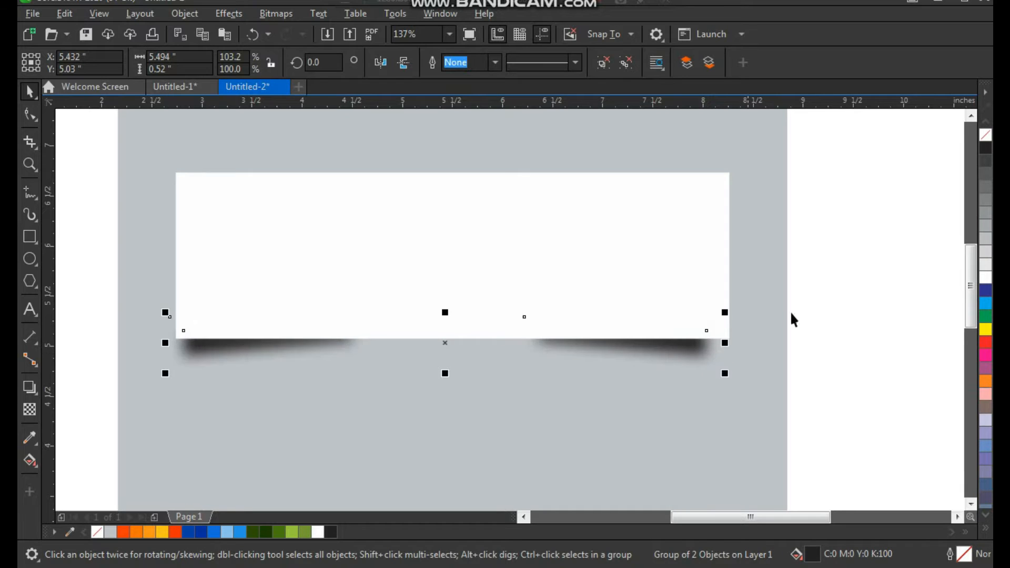
{"action": "left_click", "coordinate": [862, 289]}
- Draw a circle about 4.64 inches in diameter and move it over the left half of the white rectangle
{"action": "scroll", "coordinate": [669, 282], "scroll_direction": "down", "scroll_amount": 2}
{"action": "key", "text": "F2"}
{"action": "left_click_drag", "start_coordinate": [751, 191], "coordinate": [432, 406]}
{"action": "left_click_drag", "start_coordinate": [268, 164], "coordinate": [602, 379]}
{"action": "left_click", "coordinate": [28, 259]}
{"action": "scroll", "coordinate": [247, 167], "scroll_direction": "down", "scroll_amount": 2}
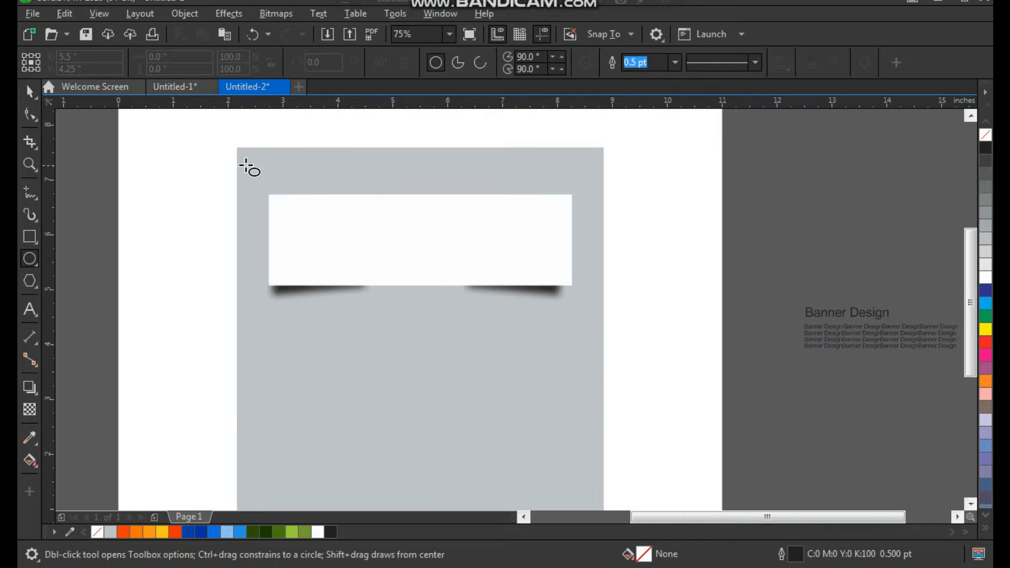
{"action": "mouse_move", "coordinate": [190, 157]}
{"action": "left_mouse_down"}
{"action": "mouse_move", "coordinate": [428, 333]}
{"action": "mouse_move", "coordinate": [447, 368]}
{"action": "left_mouse_up"}
{"action": "key", "text": "space"}
{"action": "mouse_move", "coordinate": [224, 311]}
{"action": "left_mouse_down"}
{"action": "mouse_move", "coordinate": [208, 278]}
{"action": "mouse_move", "coordinate": [218, 214]}
{"action": "left_mouse_up"}
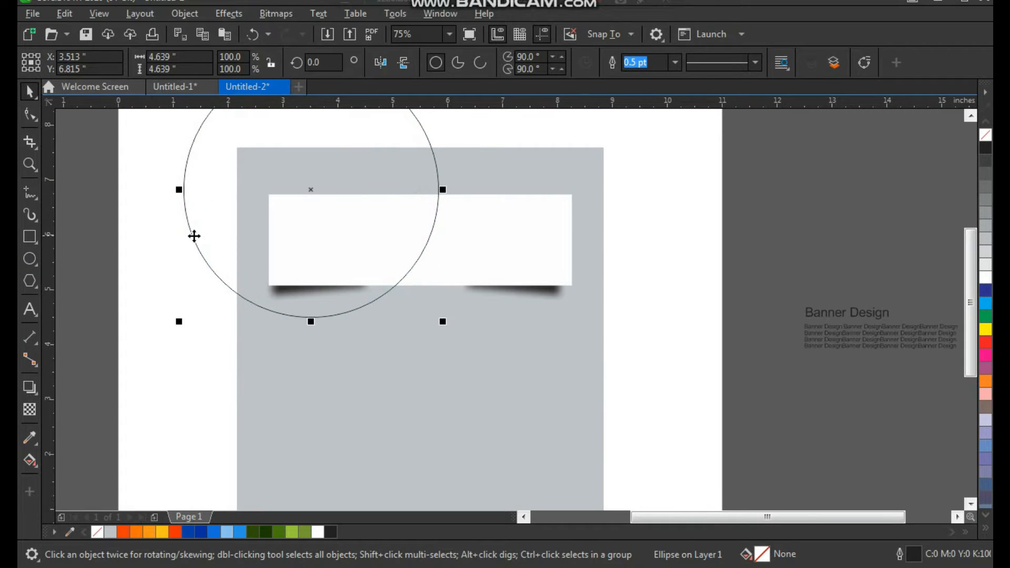
{"action": "left_click", "coordinate": [154, 236]}
- Copy the circle over the rectangle's upper right area, shrink it slightly, and place another copy over the lower right corner
{"action": "left_click", "coordinate": [237, 207]}
{"action": "left_click_drag", "start_coordinate": [242, 252], "coordinate": [457, 201]}
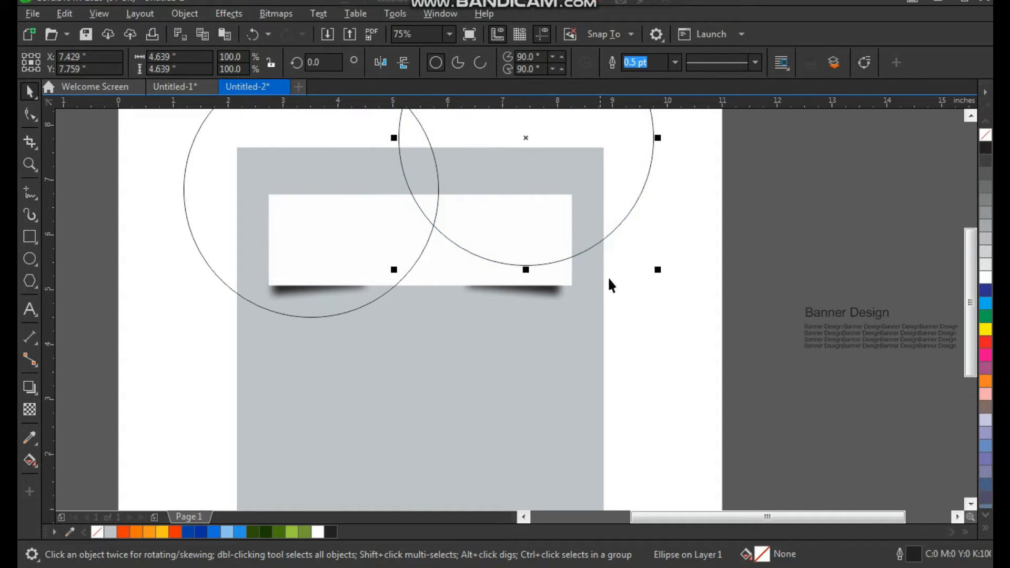
{"action": "left_click_drag", "start_coordinate": [657, 272], "coordinate": [642, 257]}
{"action": "left_click_drag", "start_coordinate": [602, 199], "coordinate": [574, 356]}
{"action": "left_click", "coordinate": [712, 260]}
{"action": "left_click", "coordinate": [602, 284]}
{"action": "key", "text": "z"}
{"action": "left_click_drag", "start_coordinate": [668, 162], "coordinate": [488, 372]}
{"action": "left_click_drag", "start_coordinate": [629, 312], "coordinate": [629, 308]}
{"action": "left_click", "coordinate": [739, 267]}
{"action": "scroll", "coordinate": [579, 293], "scroll_direction": "down", "scroll_amount": 2}
{"action": "key", "text": "z"}
{"action": "left_click_drag", "start_coordinate": [660, 158], "coordinate": [176, 404]}
{"action": "key", "text": "space"}
{"action": "left_click", "coordinate": [253, 248]}
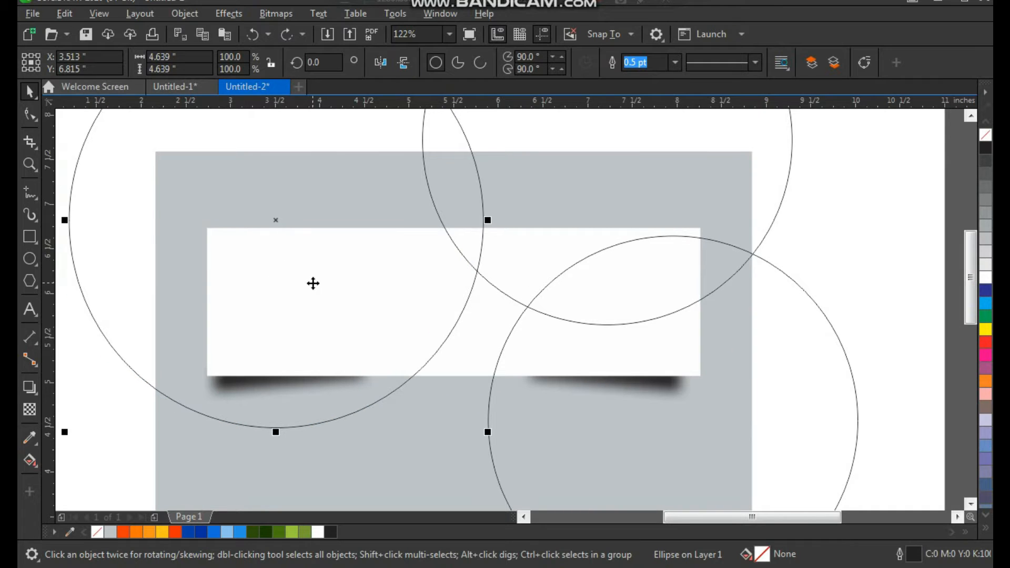
{"action": "left_click", "coordinate": [80, 359]}
{"action": "scroll", "coordinate": [371, 288], "scroll_direction": "down", "scroll_amount": 2}
{"action": "key", "text": "F2"}
{"action": "left_click_drag", "start_coordinate": [232, 150], "coordinate": [666, 450]}
{"action": "scroll", "coordinate": [368, 221], "scroll_direction": "down", "scroll_amount": 2}
{"action": "left_click_drag", "start_coordinate": [322, 152], "coordinate": [584, 381]}
{"action": "key", "text": "F7"}
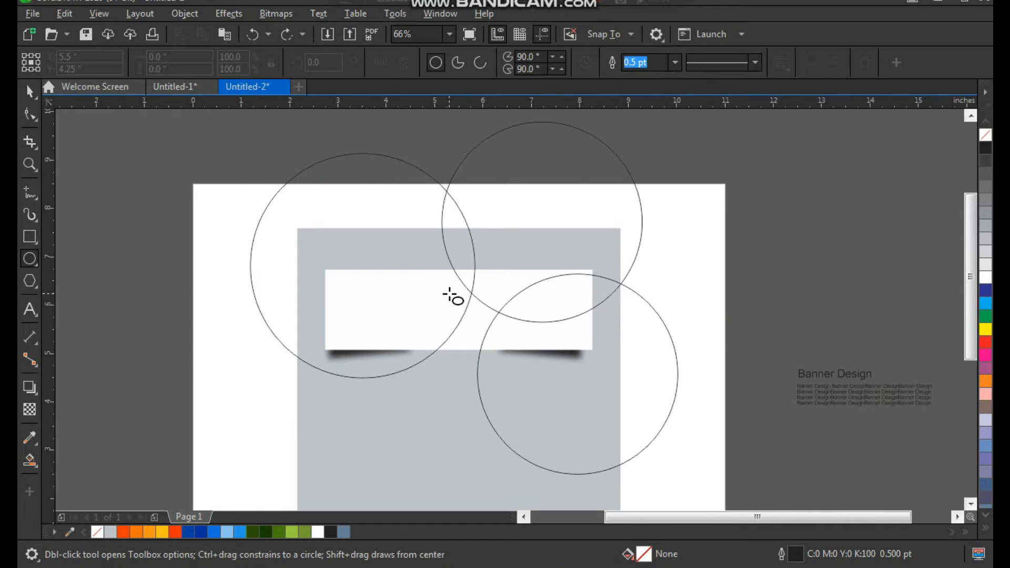
{"action": "key", "text": "space"}
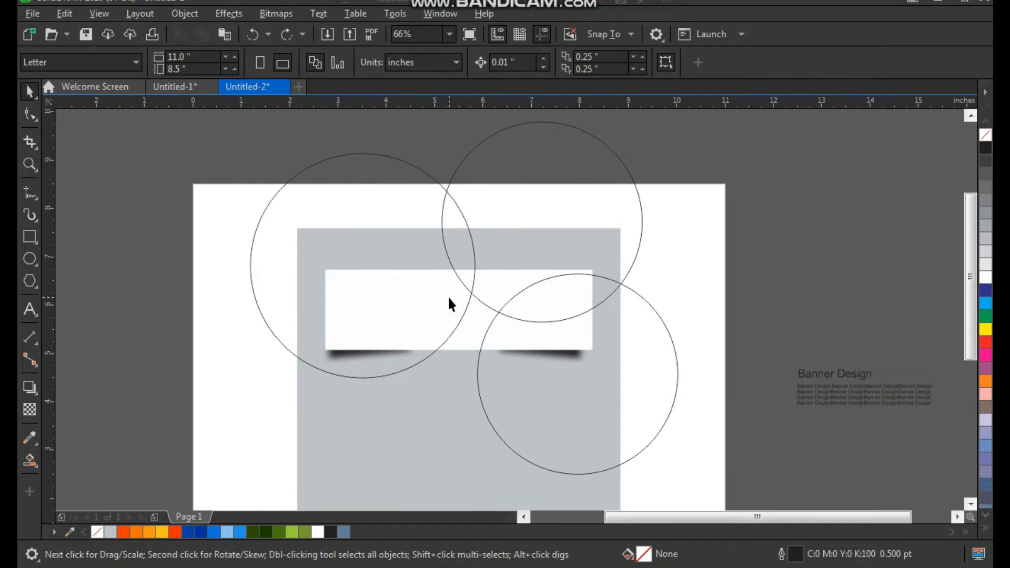
- Use Smart Fill to create a blue-gray shape in each of the rectangle's regions divided by the three circles
{"action": "left_click", "coordinate": [30, 462]}
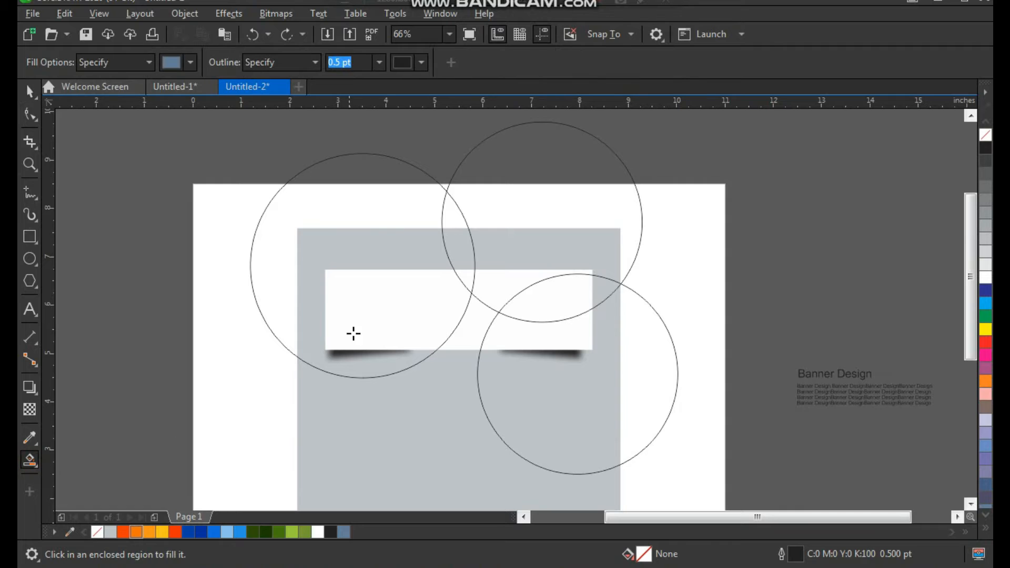
{"action": "left_click", "coordinate": [387, 301]}
{"action": "left_click", "coordinate": [466, 276]}
{"action": "left_click", "coordinate": [476, 310]}
{"action": "left_click", "coordinate": [531, 301]}
{"action": "left_click", "coordinate": [539, 316]}
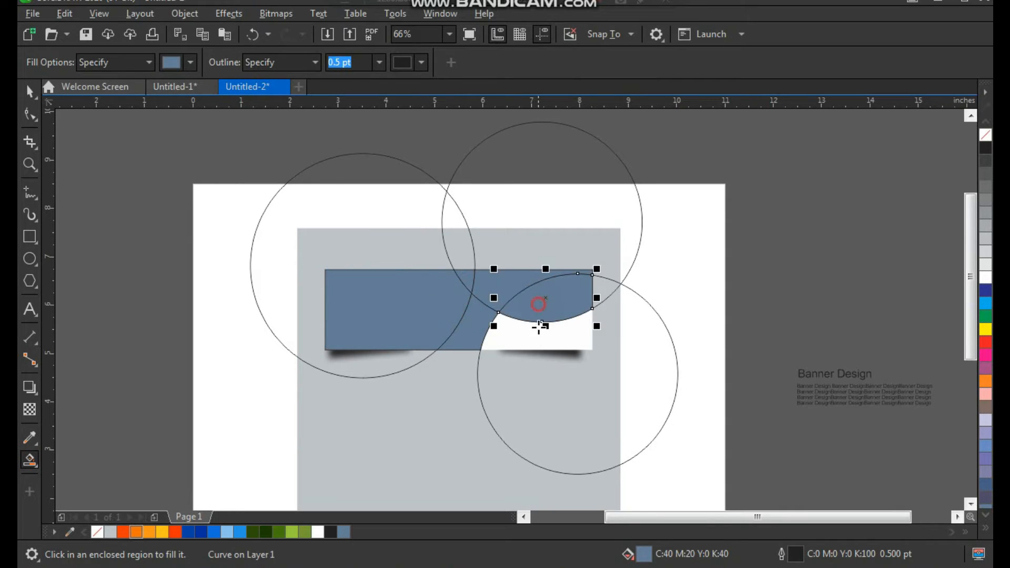
{"action": "left_click", "coordinate": [543, 339]}
- Delete the three construction circles, leaving the filled banner segments
{"action": "left_click", "coordinate": [29, 92]}
{"action": "left_click", "coordinate": [126, 237]}
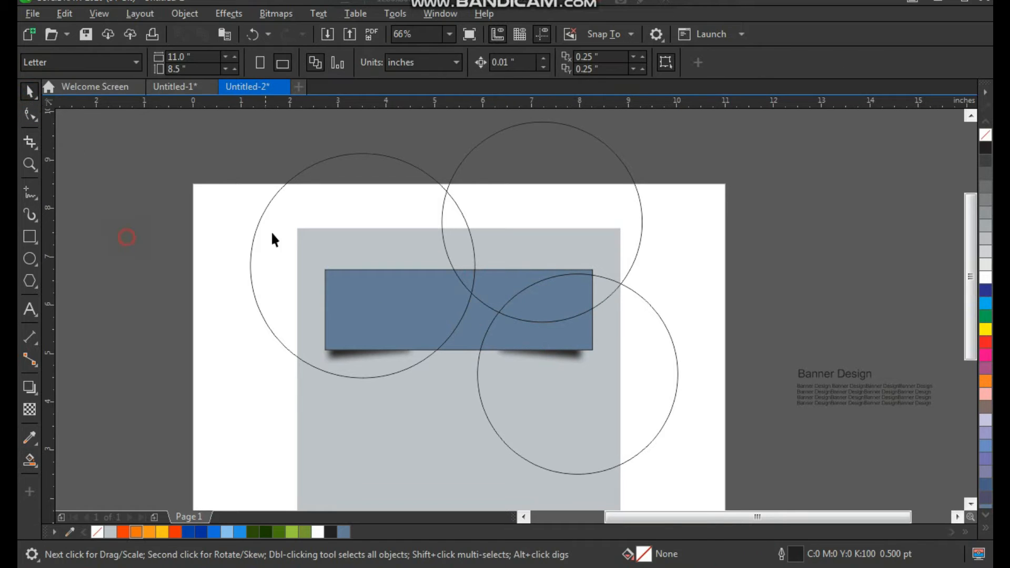
{"action": "left_click", "coordinate": [348, 197]}
{"action": "key", "text": "Delete"}
{"action": "left_click", "coordinate": [514, 203]}
{"action": "key", "text": "Delete"}
{"action": "left_click", "coordinate": [651, 334]}
{"action": "key", "text": "Delete"}
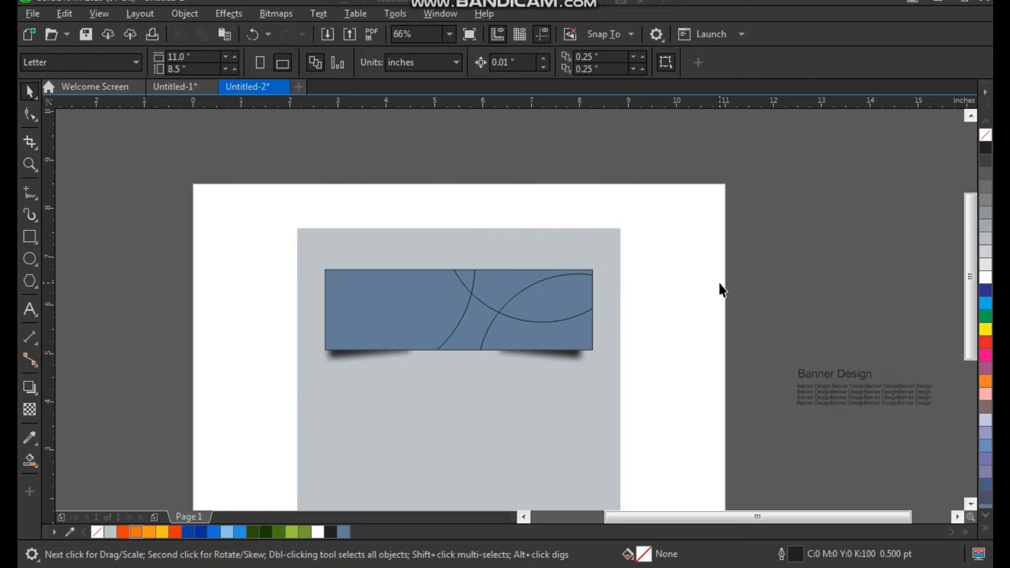
- Fill the large left segment of the banner with white
{"action": "key", "text": "F2"}
{"action": "left_click_drag", "start_coordinate": [637, 233], "coordinate": [282, 389]}
{"action": "left_click", "coordinate": [399, 295]}
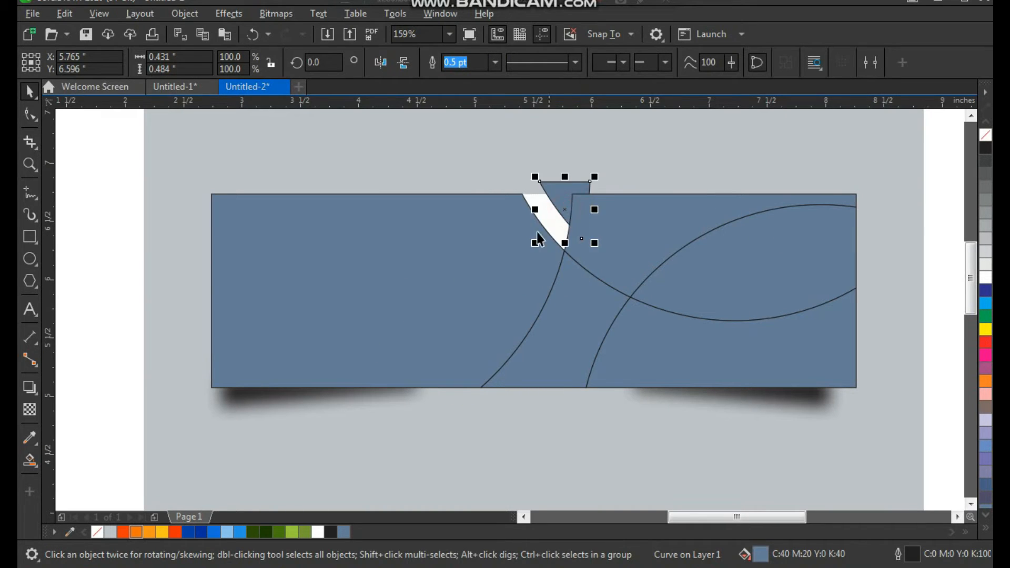
{"action": "left_click", "coordinate": [985, 277]}
{"action": "key", "text": "F3"}
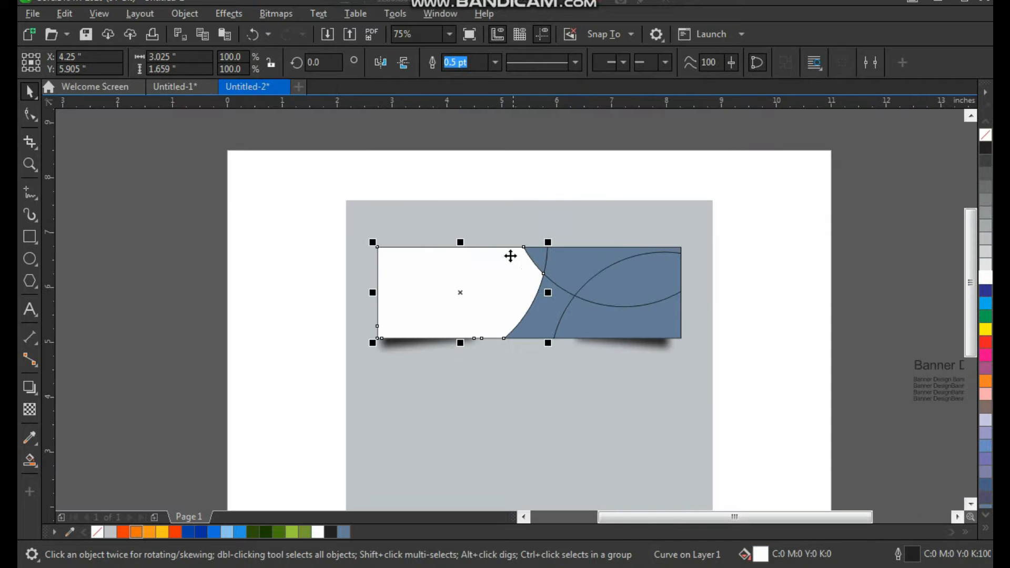
- Fill the lower right segment of the banner with orange-red #FE3902
{"action": "key", "text": "F2"}
{"action": "left_click_drag", "start_coordinate": [443, 220], "coordinate": [712, 397]}
{"action": "left_click", "coordinate": [625, 369]}
{"action": "key", "text": "ctrl+z"}
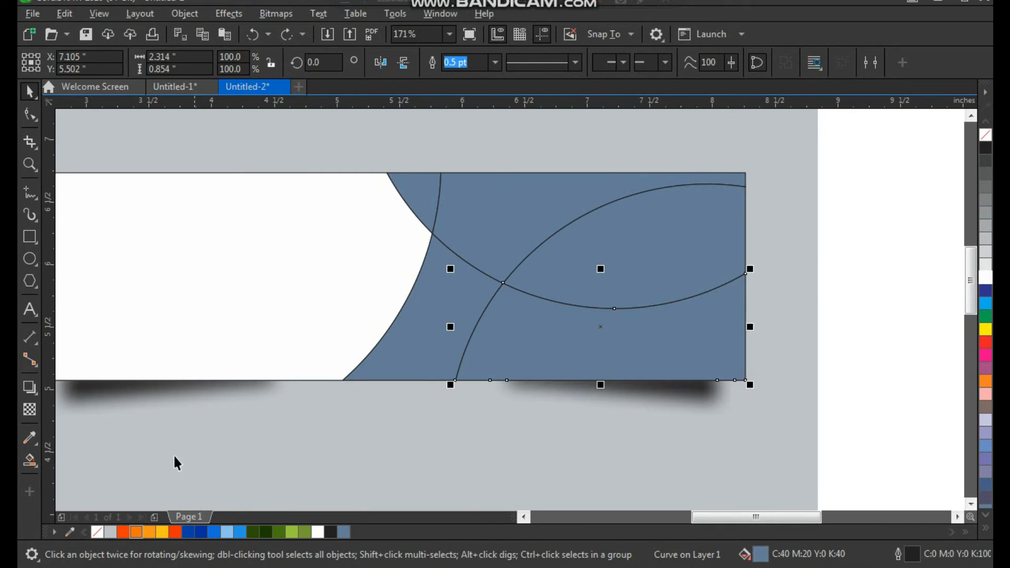
{"action": "left_click", "coordinate": [125, 532]}
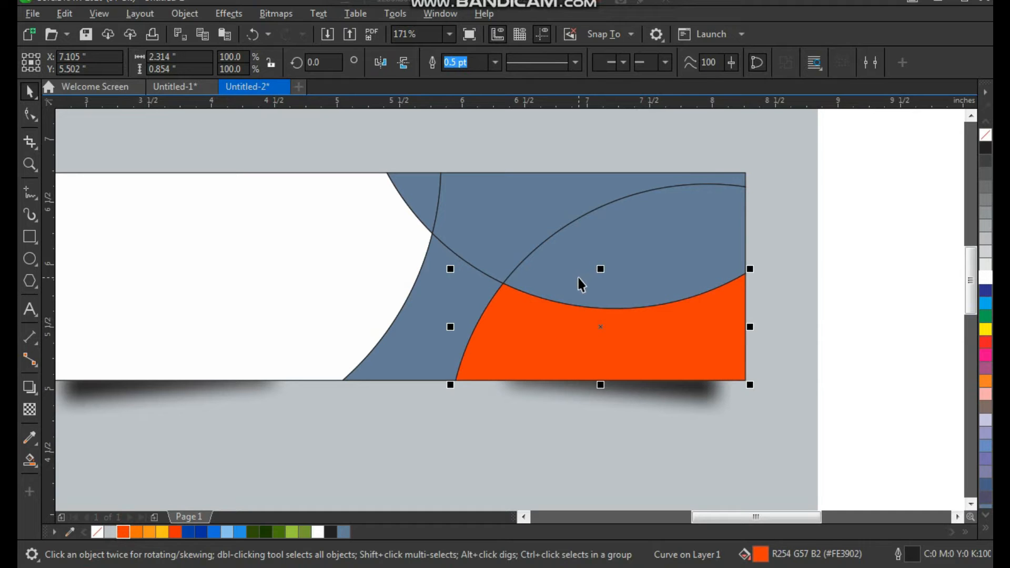
- Fill the lens-shaped segment where the two right circles overlap with the darker red #D42920
{"action": "left_click", "coordinate": [601, 288]}
{"action": "left_click", "coordinate": [124, 532]}
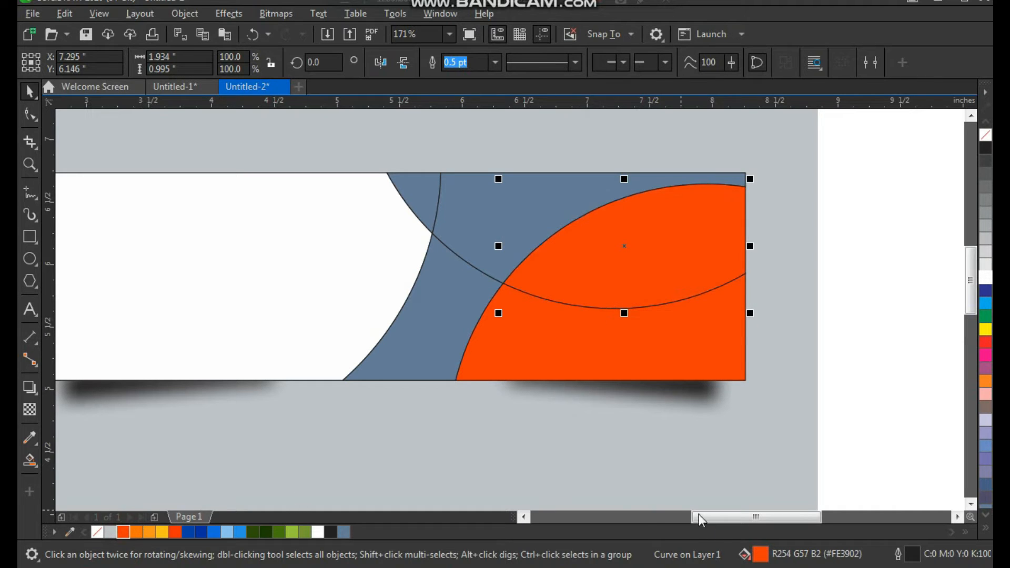
{"action": "double_click", "coordinate": [761, 555]}
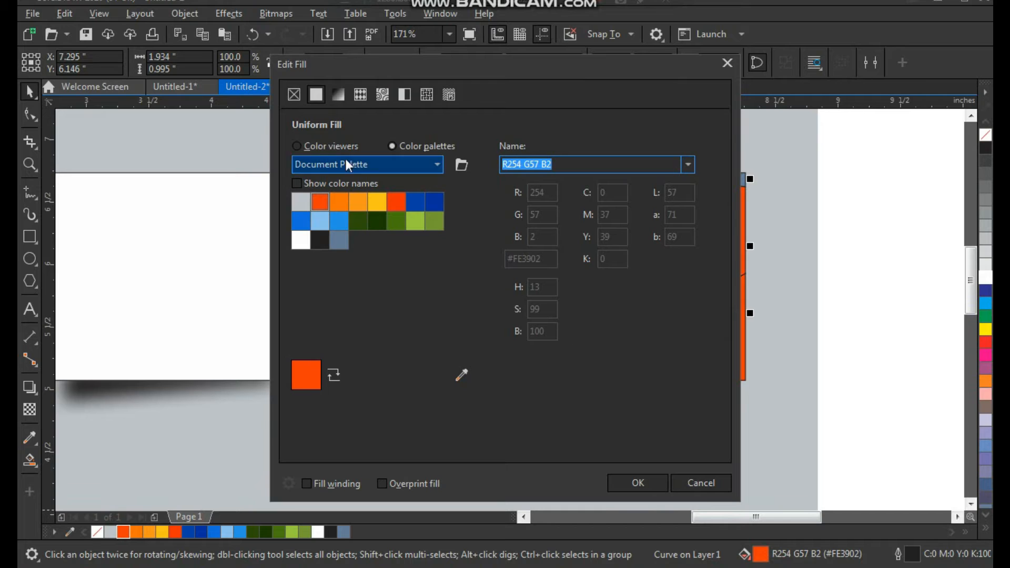
{"action": "left_click", "coordinate": [297, 146]}
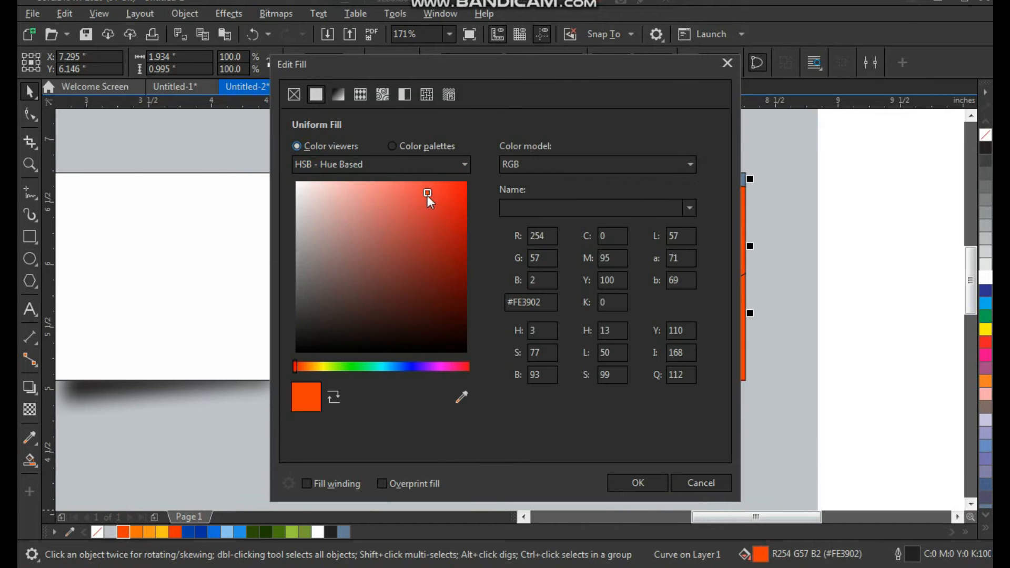
{"action": "left_click_drag", "start_coordinate": [406, 66], "coordinate": [228, 33]}
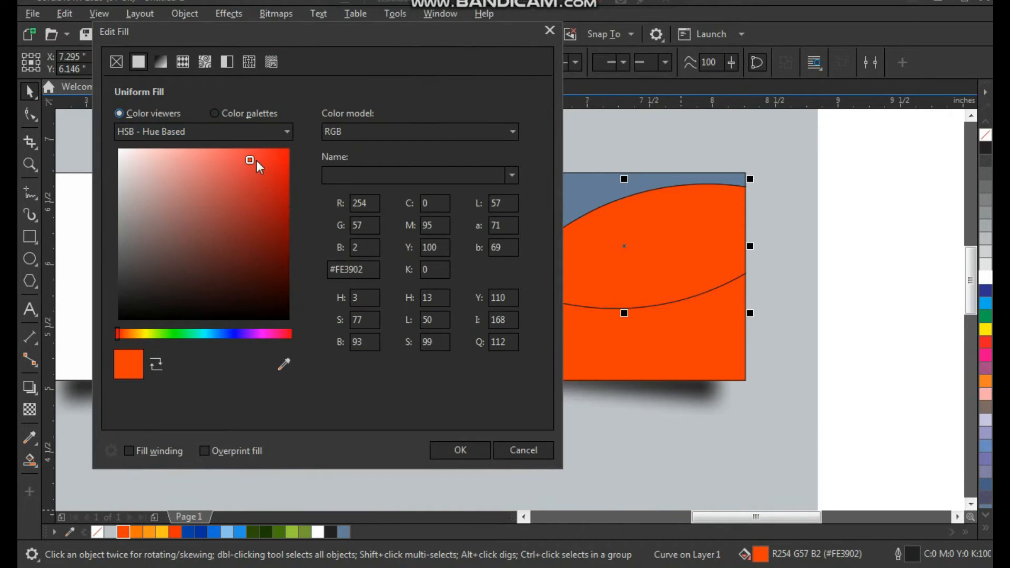
{"action": "left_click_drag", "start_coordinate": [251, 159], "coordinate": [265, 175]}
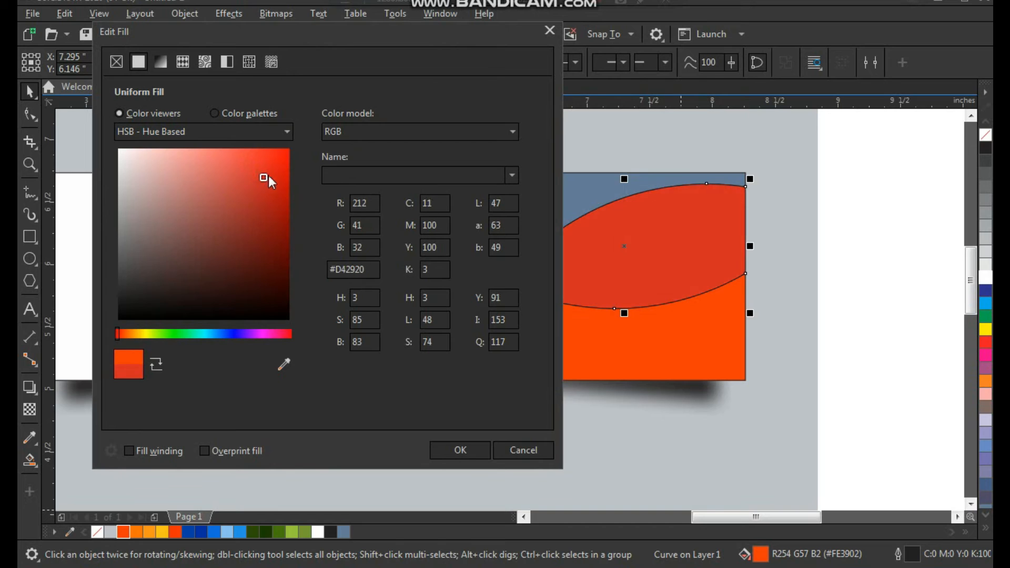
{"action": "left_click", "coordinate": [463, 449]}
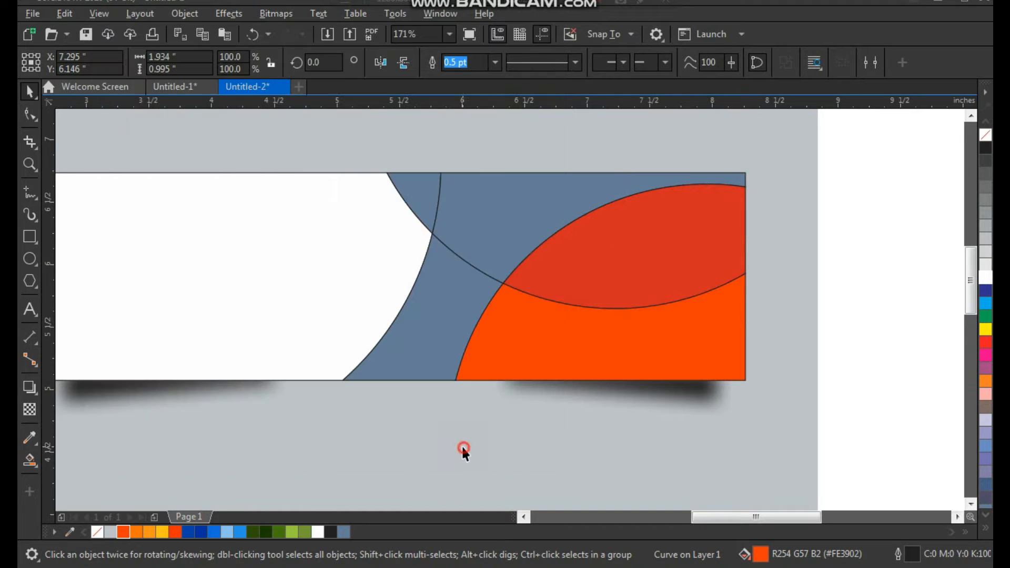
- Fill the upper right segment of the banner with orange #FE7200
{"action": "left_click", "coordinate": [522, 211]}
{"action": "key", "text": "ctrl+z"}
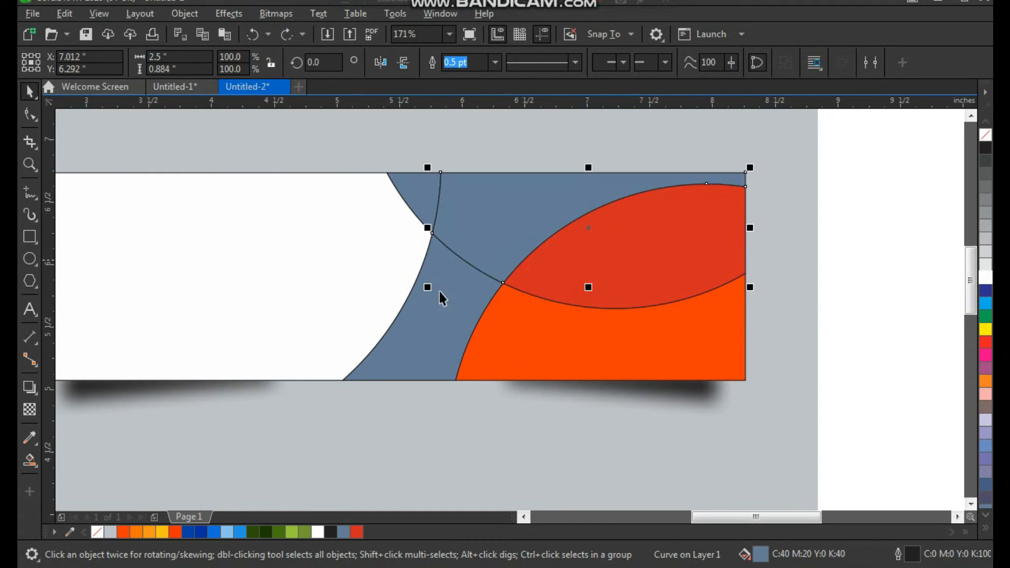
{"action": "left_click", "coordinate": [132, 531]}
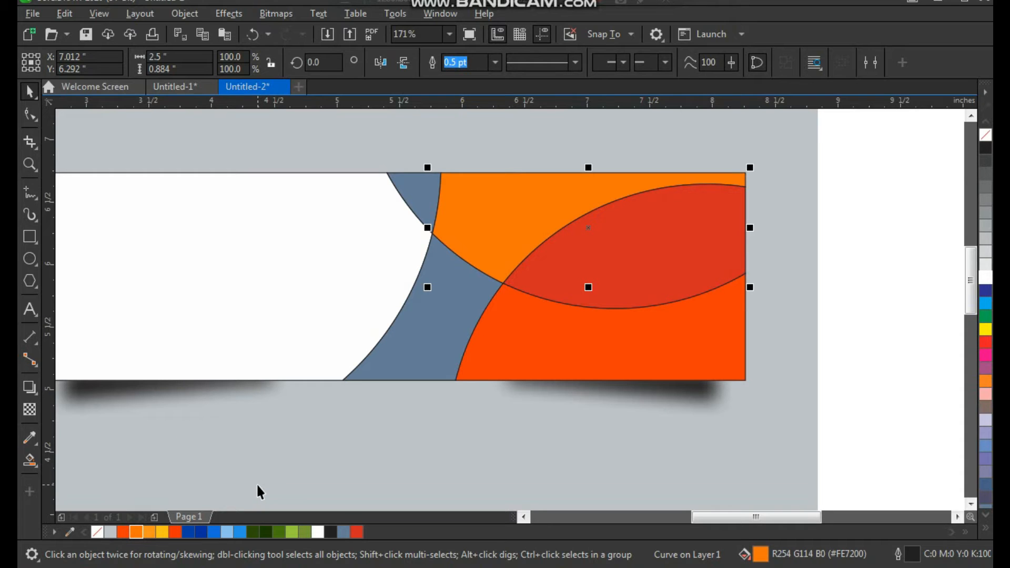
- Fill the curved lower middle segment with light orange and the small triangular segment at the upper edge with yellow
{"action": "left_click", "coordinate": [454, 292]}
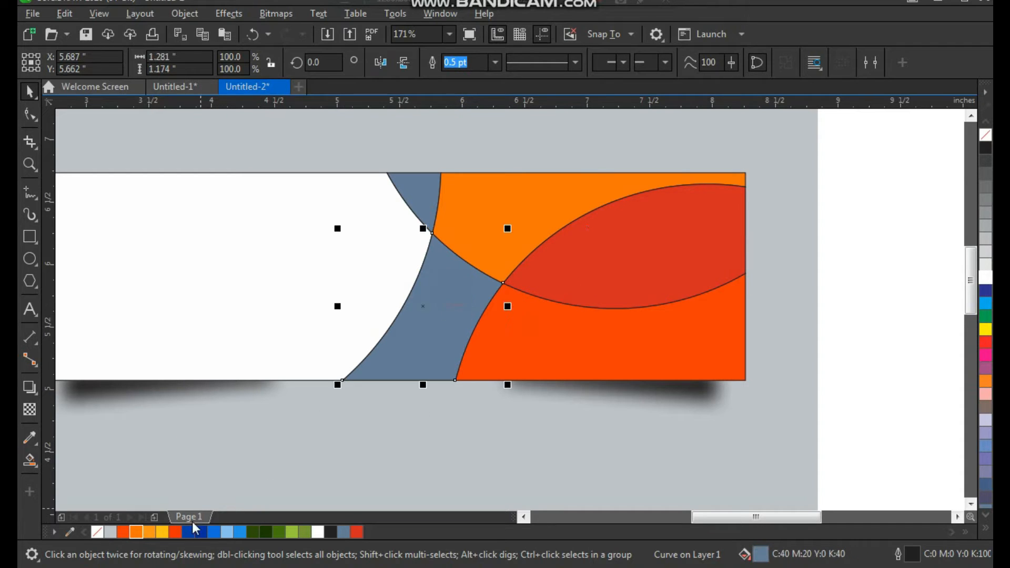
{"action": "left_click", "coordinate": [151, 531]}
{"action": "left_click", "coordinate": [415, 207]}
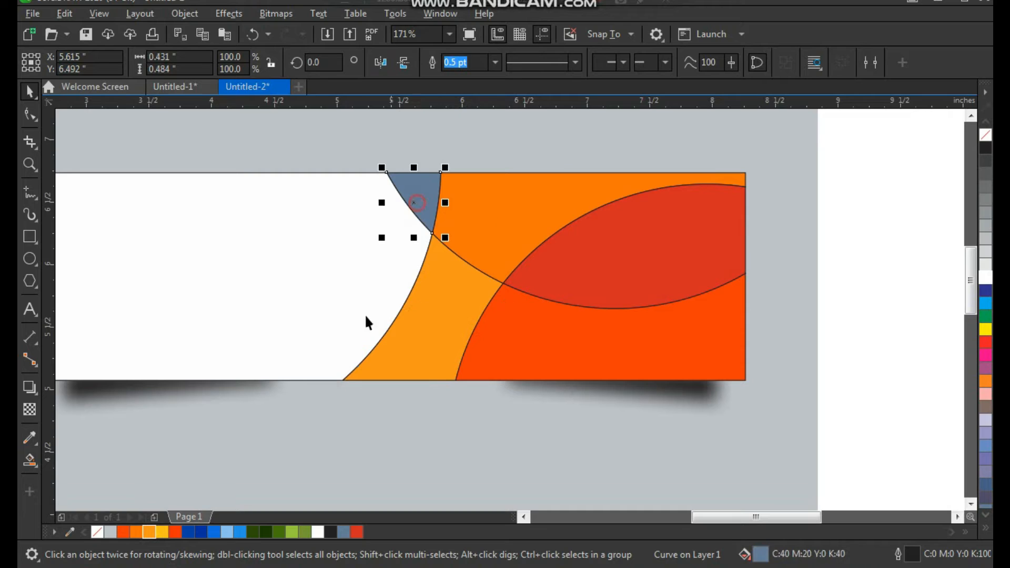
{"action": "left_click", "coordinate": [162, 532]}
- Remove the outlines from the five coloured banner segments
{"action": "left_click", "coordinate": [447, 291]}
{"action": "left_click", "coordinate": [420, 191], "text": "shift"}
{"action": "left_click", "coordinate": [491, 218], "text": "shift"}
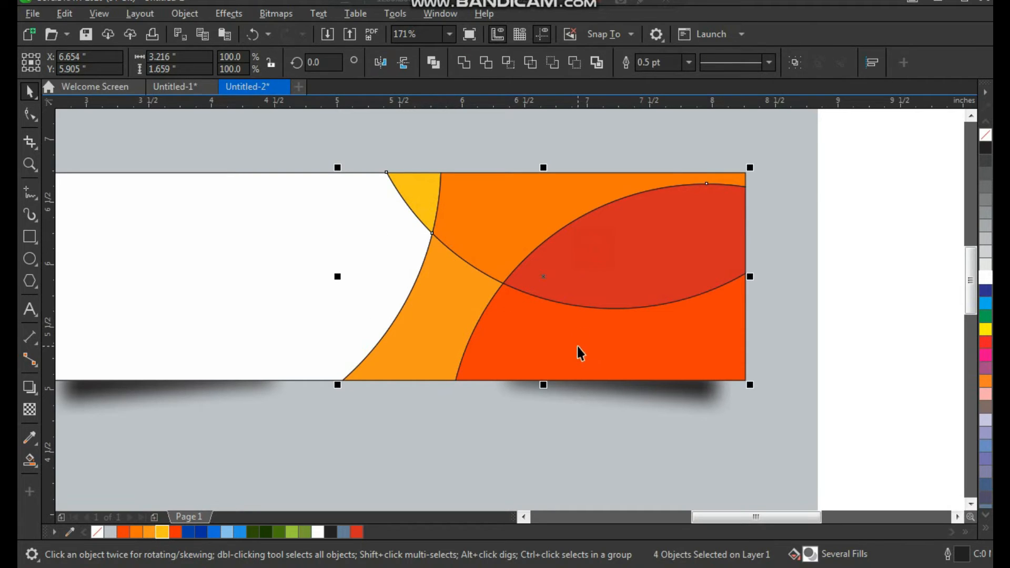
{"action": "right_click", "coordinate": [987, 136]}
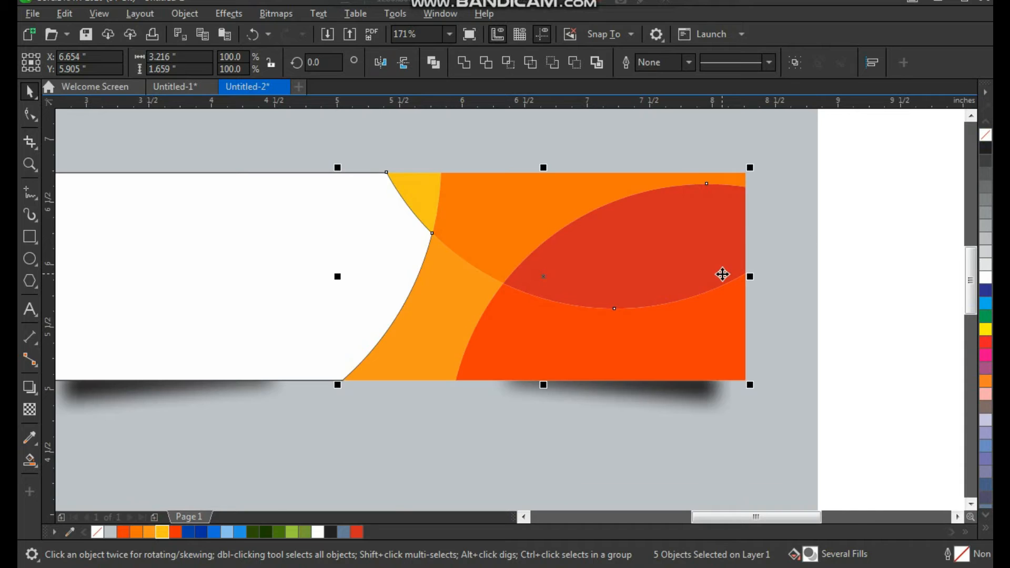
{"action": "scroll", "coordinate": [723, 273], "scroll_direction": "down", "scroll_amount": 3}
{"action": "left_click", "coordinate": [775, 189]}
- Remove the outline from the banner's large white segment
{"action": "key", "text": "F2"}
{"action": "left_click_drag", "start_coordinate": [364, 185], "coordinate": [776, 410]}
{"action": "left_click", "coordinate": [492, 269]}
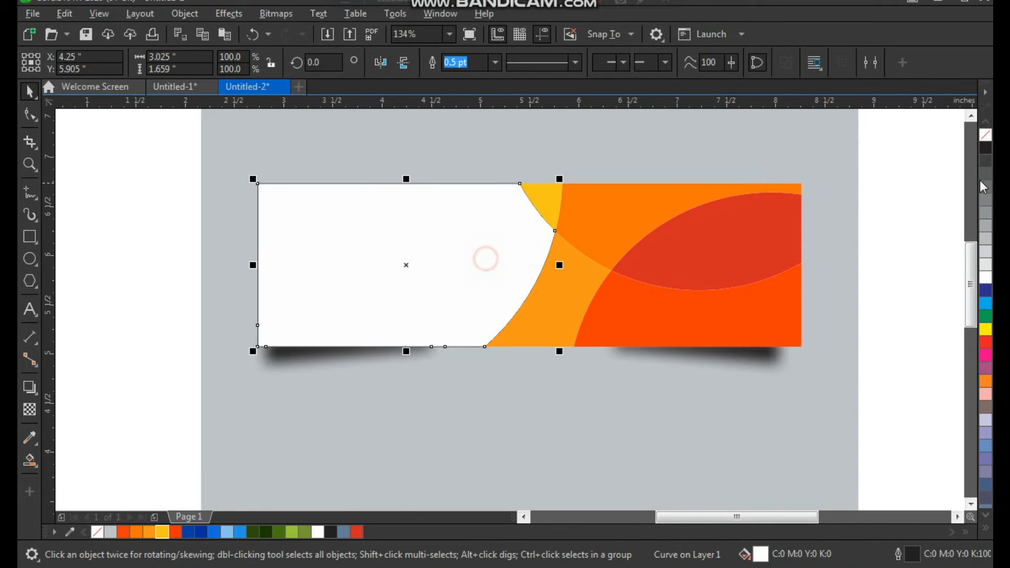
{"action": "key", "text": "F3"}
{"action": "left_click", "coordinate": [725, 279]}
- Duplicate the whole banner with its shadows directly below the original and mirror the copy horizontally
{"action": "key", "text": "F2"}
{"action": "left_click_drag", "start_coordinate": [702, 204], "coordinate": [279, 560]}
{"action": "left_click_drag", "start_coordinate": [498, 231], "coordinate": [645, 305]}
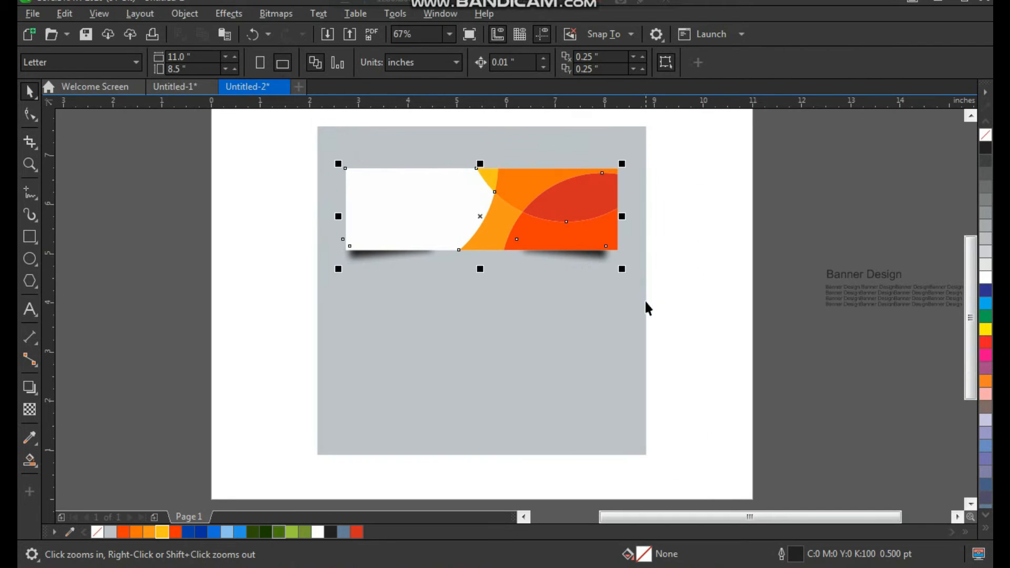
{"action": "left_click_drag", "start_coordinate": [604, 237], "coordinate": [602, 301]}
{"action": "right_click", "coordinate": [602, 301]}
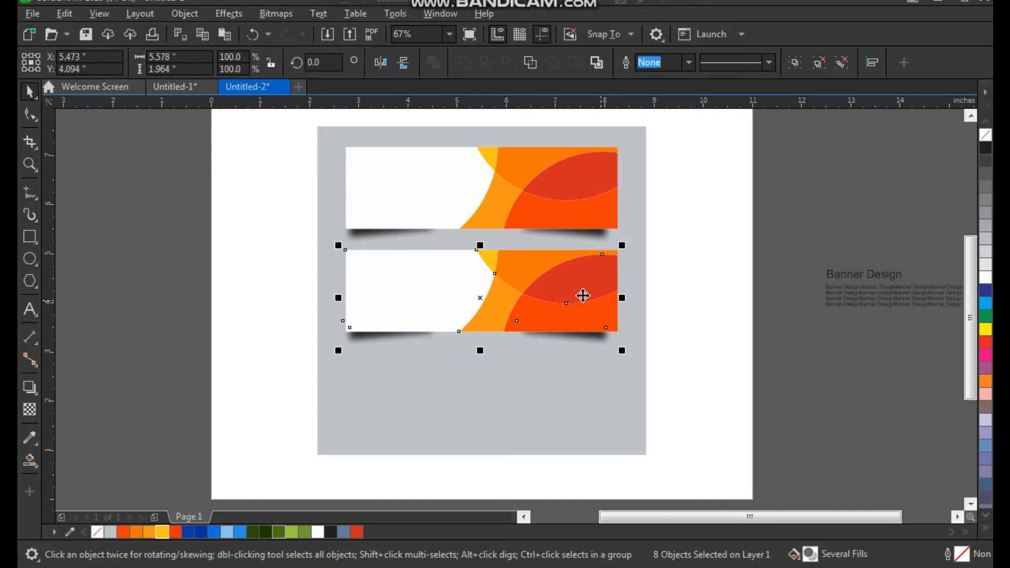
{"action": "left_click", "coordinate": [379, 62]}
{"action": "left_click", "coordinate": [230, 240]}
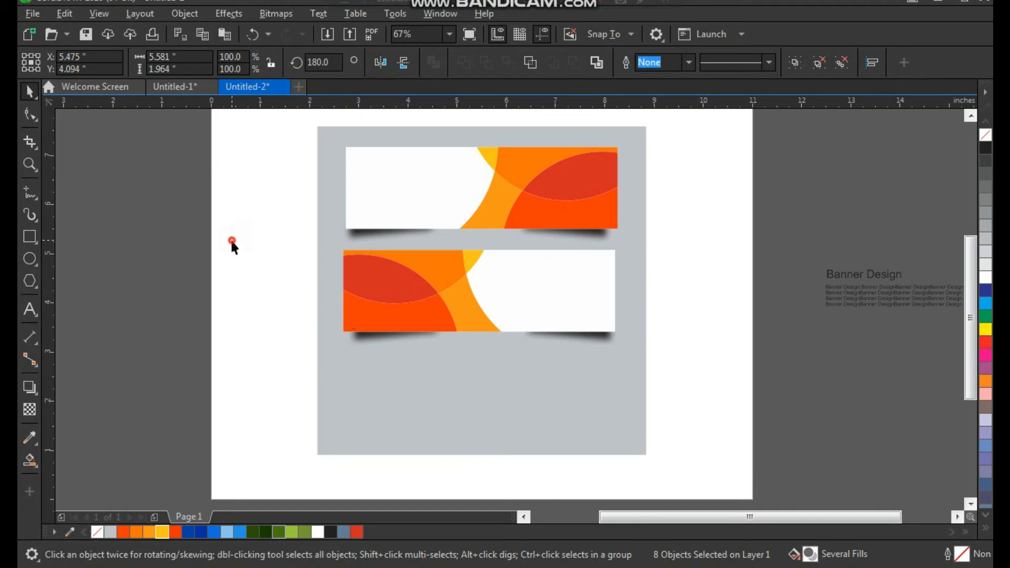
- Fill the mirrored banner's lower left segment with blue #0340AB and the lens-shaped segment with darker blue #0231A3
{"action": "key", "text": "z"}
{"action": "left_click_drag", "start_coordinate": [317, 199], "coordinate": [721, 424]}
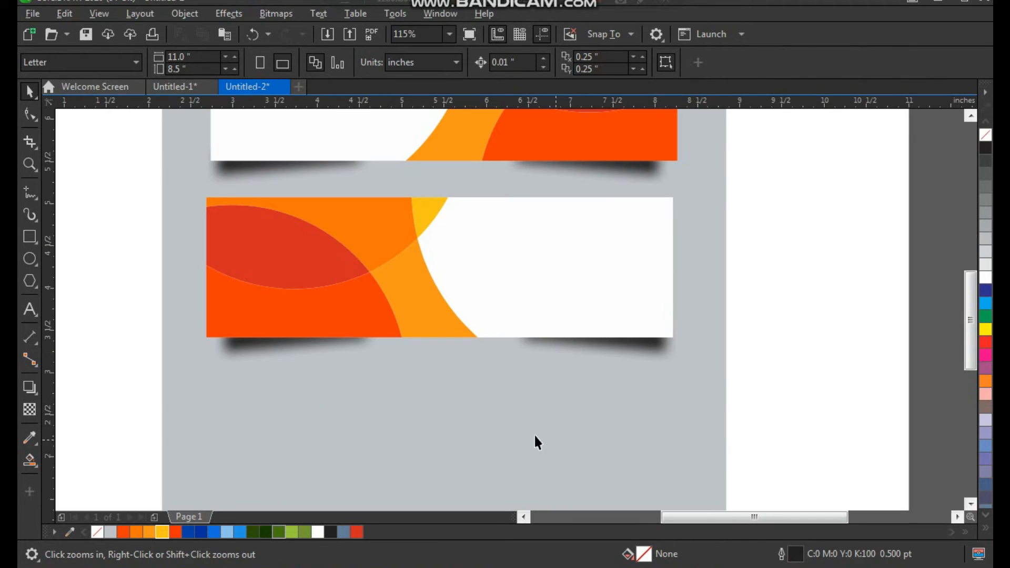
{"action": "key", "text": "space"}
{"action": "left_click", "coordinate": [352, 315]}
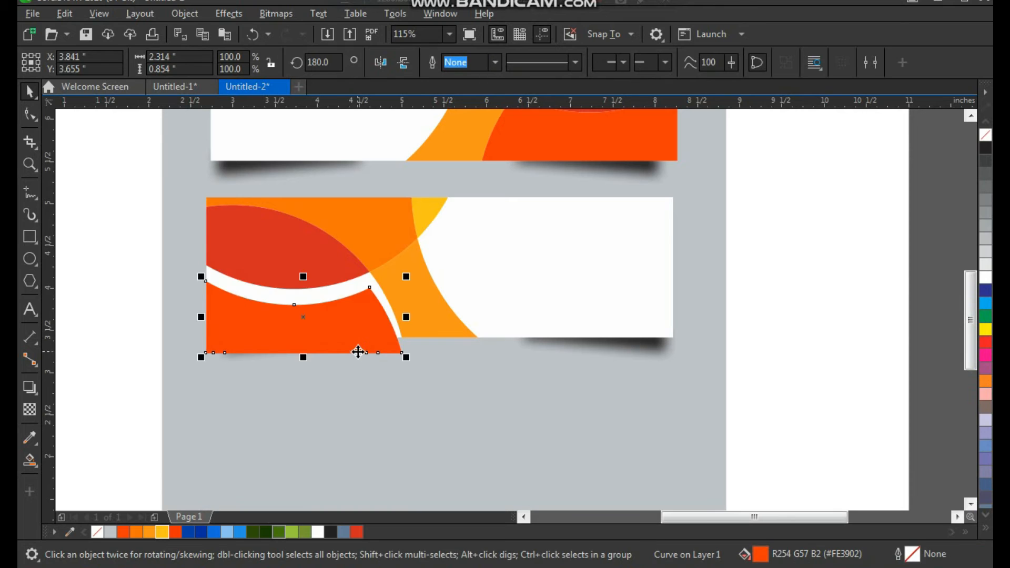
{"action": "left_click", "coordinate": [187, 533]}
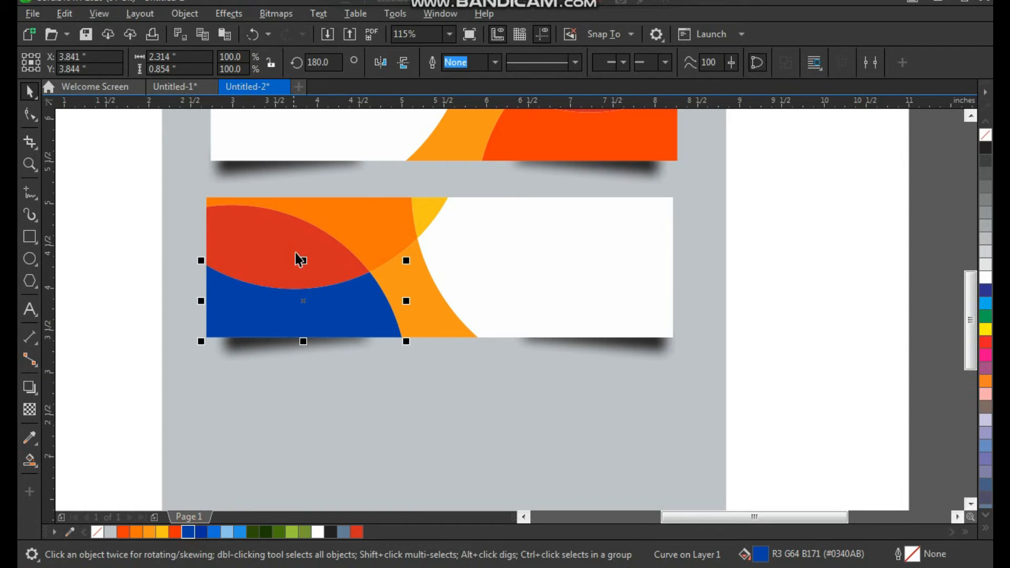
{"action": "left_click", "coordinate": [284, 280]}
{"action": "left_click", "coordinate": [202, 532]}
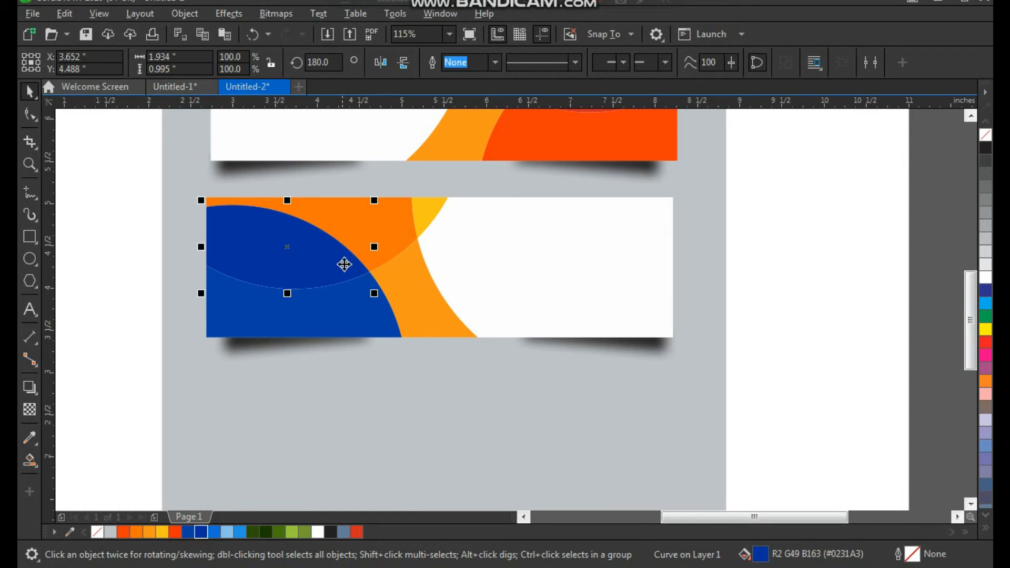
- Fill the mirrored banner's upper left segment with blue #146FE2
{"action": "left_click_drag", "start_coordinate": [364, 231], "coordinate": [376, 227]}
{"action": "key", "text": "ctrl+z"}
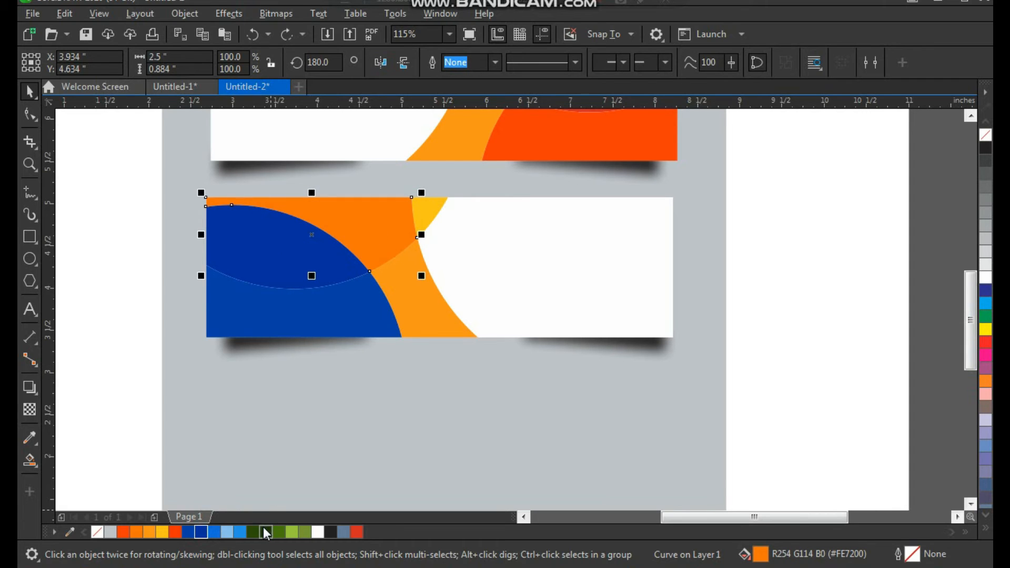
{"action": "left_click", "coordinate": [213, 532]}
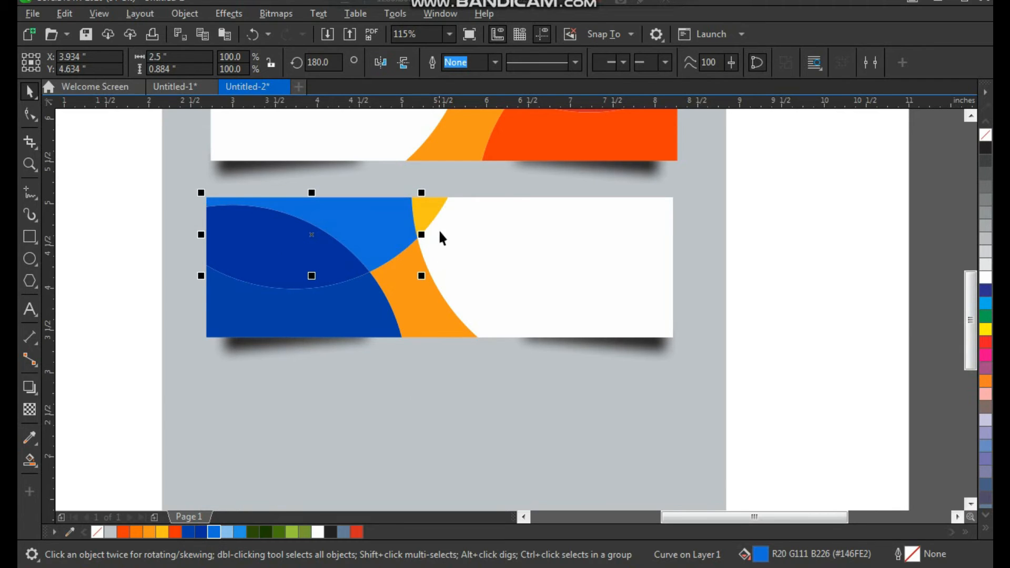
- Fill the mirrored banner's small triangular segment with light blue #8AC2F1 and the curved middle segment with #2492EB
{"action": "left_click", "coordinate": [428, 213]}
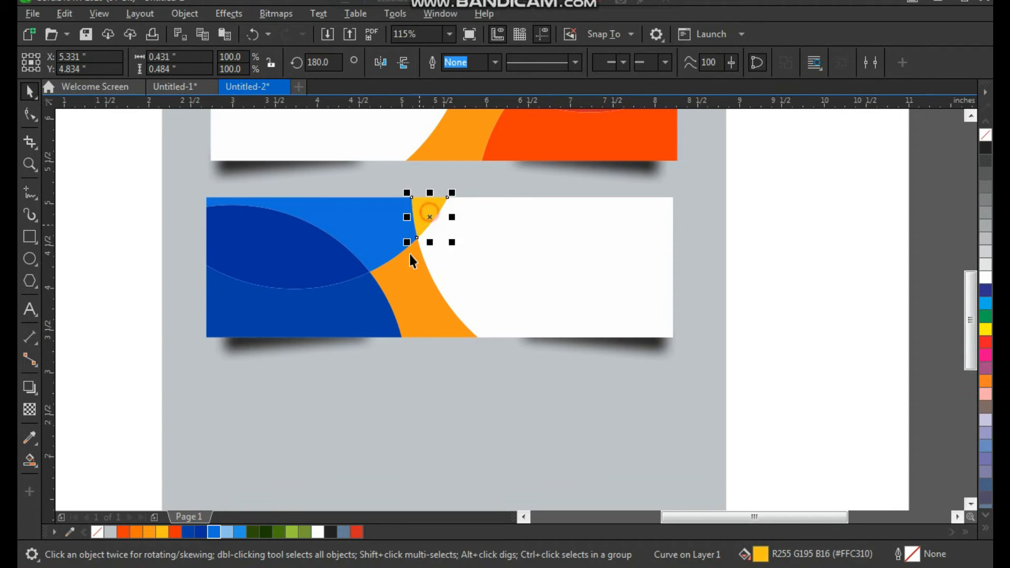
{"action": "left_click", "coordinate": [227, 532]}
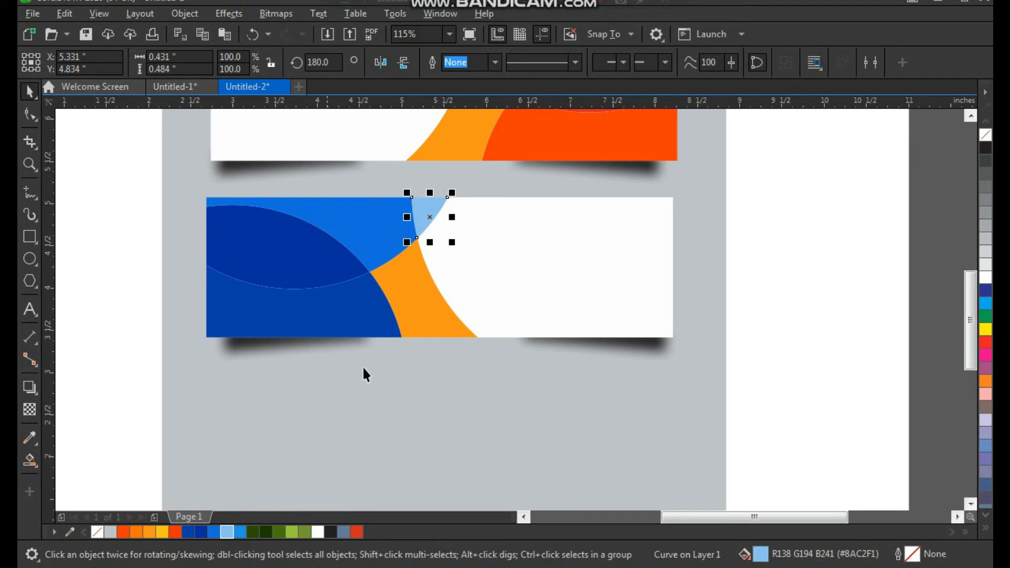
{"action": "left_click", "coordinate": [413, 295]}
{"action": "left_click", "coordinate": [240, 531]}
{"action": "left_click", "coordinate": [132, 237]}
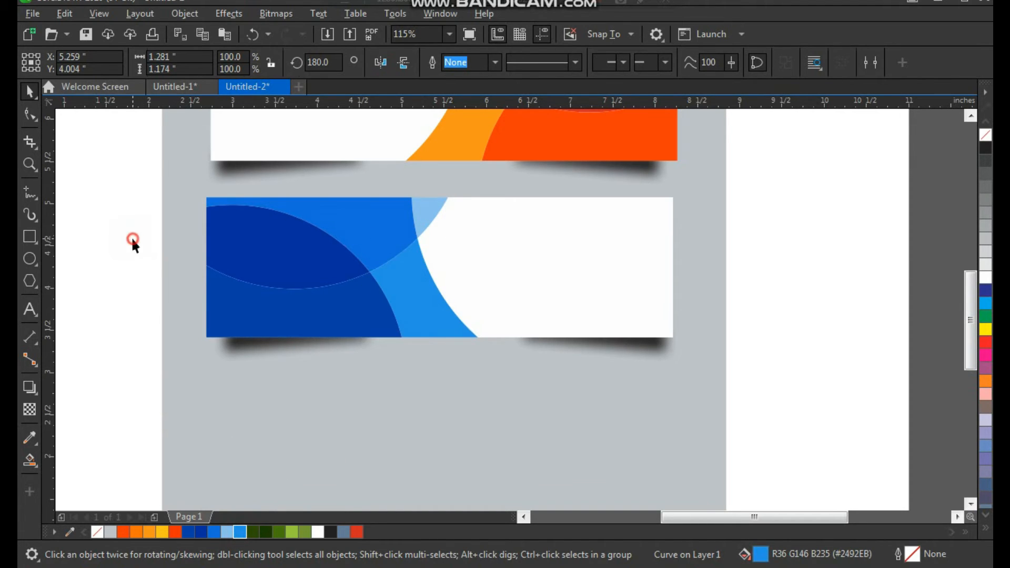
- Duplicate the orange banner with its shadows and place the copy below the blue banner
{"action": "scroll", "coordinate": [327, 278], "scroll_direction": "down", "scroll_amount": 2}
{"action": "key", "text": "F2"}
{"action": "left_click_drag", "start_coordinate": [240, 125], "coordinate": [589, 390]}
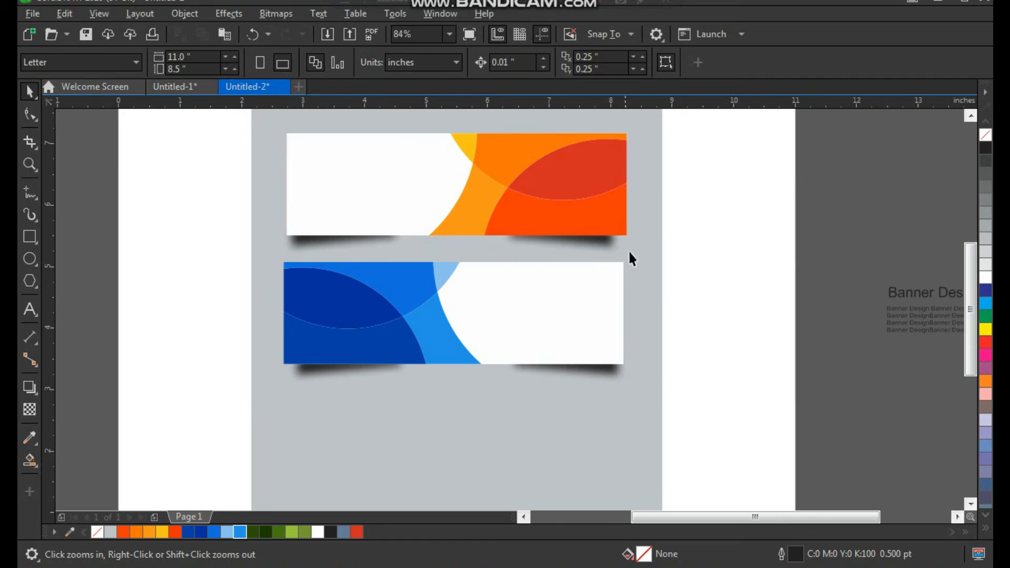
{"action": "key", "text": "space"}
{"action": "left_click", "coordinate": [496, 185]}
{"action": "left_click_drag", "start_coordinate": [496, 184], "coordinate": [505, 450]}
{"action": "right_click", "coordinate": [505, 450]}
{"action": "left_click", "coordinate": [743, 361]}
- Fill the lower right segment of the third banner with dark green
{"action": "scroll", "coordinate": [487, 260], "scroll_direction": "down", "scroll_amount": 2}
{"action": "key", "text": "F2"}
{"action": "left_click_drag", "start_coordinate": [381, 170], "coordinate": [629, 439]}
{"action": "left_click_drag", "start_coordinate": [630, 261], "coordinate": [437, 431]}
{"action": "left_click_drag", "start_coordinate": [558, 388], "coordinate": [576, 397]}
{"action": "key", "text": "ctrl+z"}
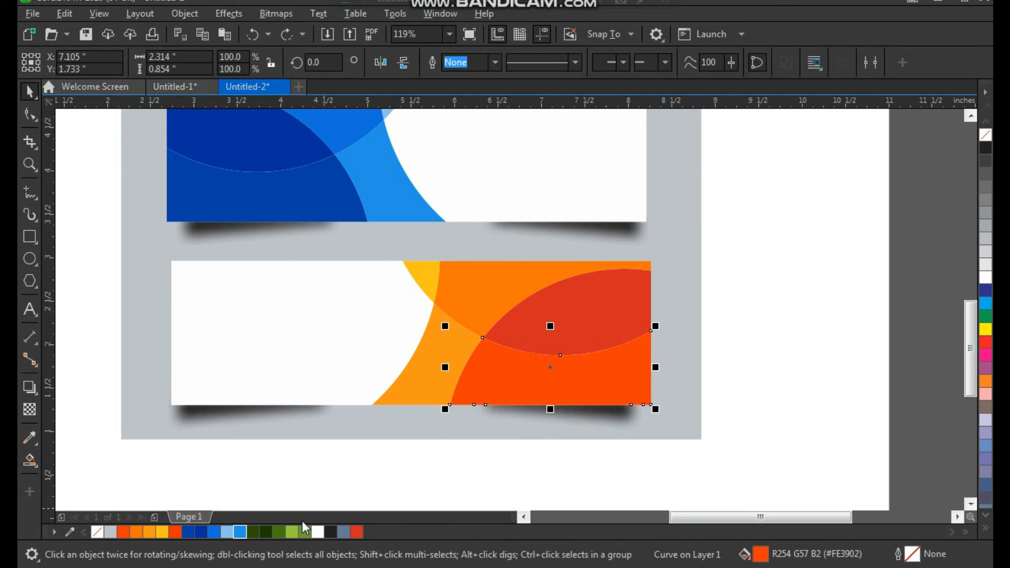
{"action": "left_click", "coordinate": [256, 532]}
- Fill the third banner's lens-shaped segment with the darkest green and its upper right segment with medium green
{"action": "key", "text": "Tab"}
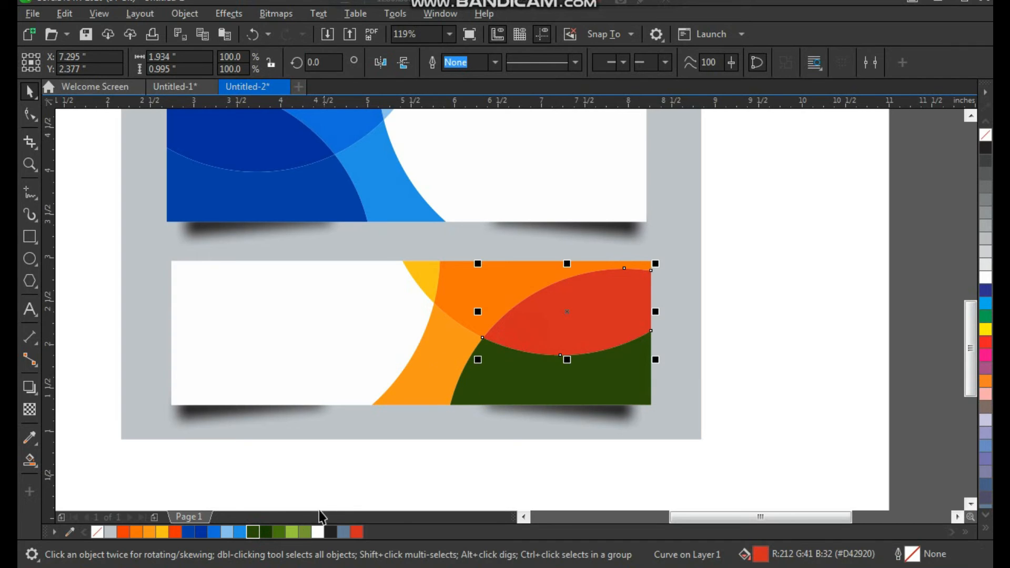
{"action": "left_click", "coordinate": [269, 533]}
{"action": "left_click", "coordinate": [514, 293]}
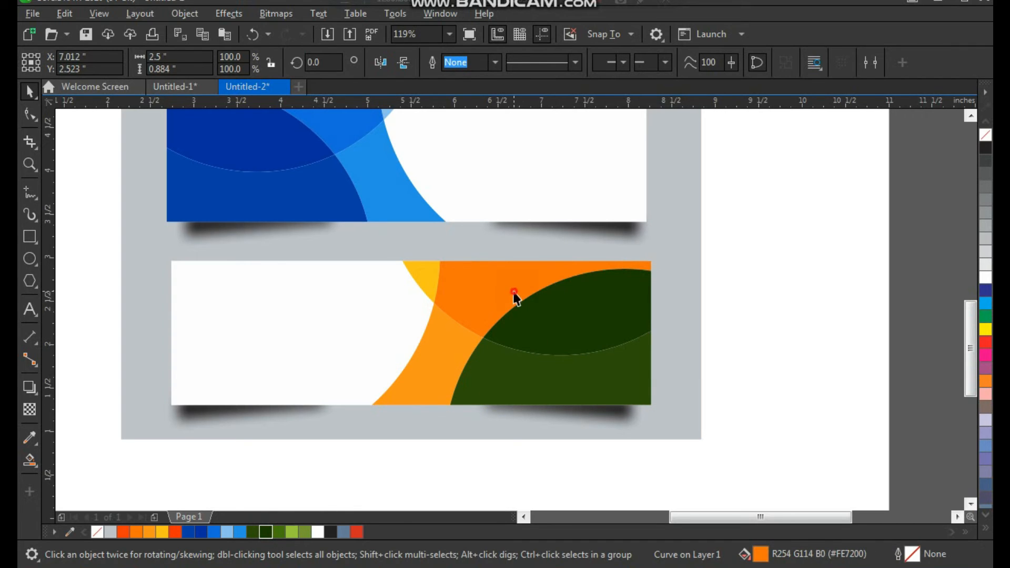
{"action": "left_click", "coordinate": [278, 532]}
- Fill the third banner's small triangular segment with light green and the curved middle segment with olive green
{"action": "left_click", "coordinate": [431, 276]}
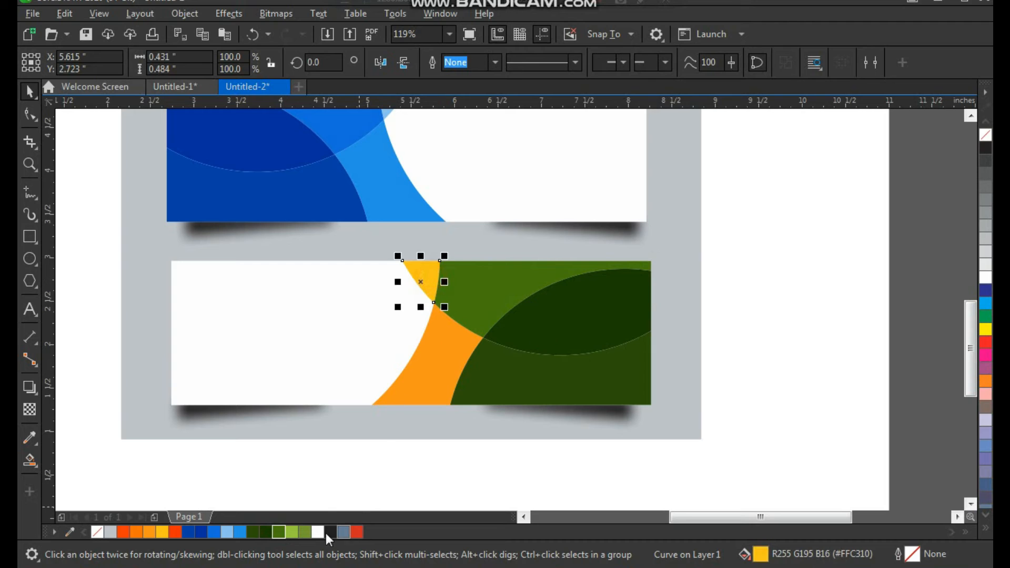
{"action": "left_click", "coordinate": [292, 533]}
{"action": "left_click", "coordinate": [450, 371]}
{"action": "left_click", "coordinate": [303, 533]}
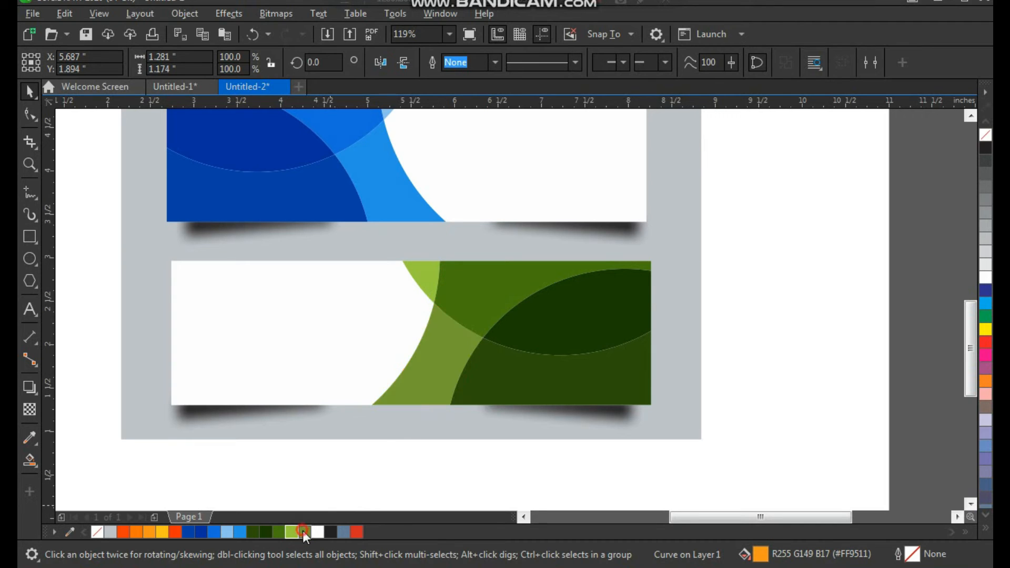
{"action": "left_click", "coordinate": [511, 417]}
- Group the three banners and centre the group horizontally and vertically on the grey background
{"action": "scroll", "coordinate": [518, 384], "scroll_direction": "down", "scroll_amount": 2}
{"action": "left_click", "coordinate": [734, 261]}
{"action": "key", "text": "F2"}
{"action": "right_click", "coordinate": [644, 240]}
{"action": "left_click_drag", "start_coordinate": [679, 151], "coordinate": [448, 386]}
{"action": "left_click_drag", "start_coordinate": [653, 139], "coordinate": [382, 417]}
{"action": "key", "text": "ctrl+g"}
{"action": "left_click", "coordinate": [622, 343], "text": "shift"}
{"action": "key", "text": "c"}
{"action": "key", "text": "e"}
{"action": "left_click", "coordinate": [667, 352]}
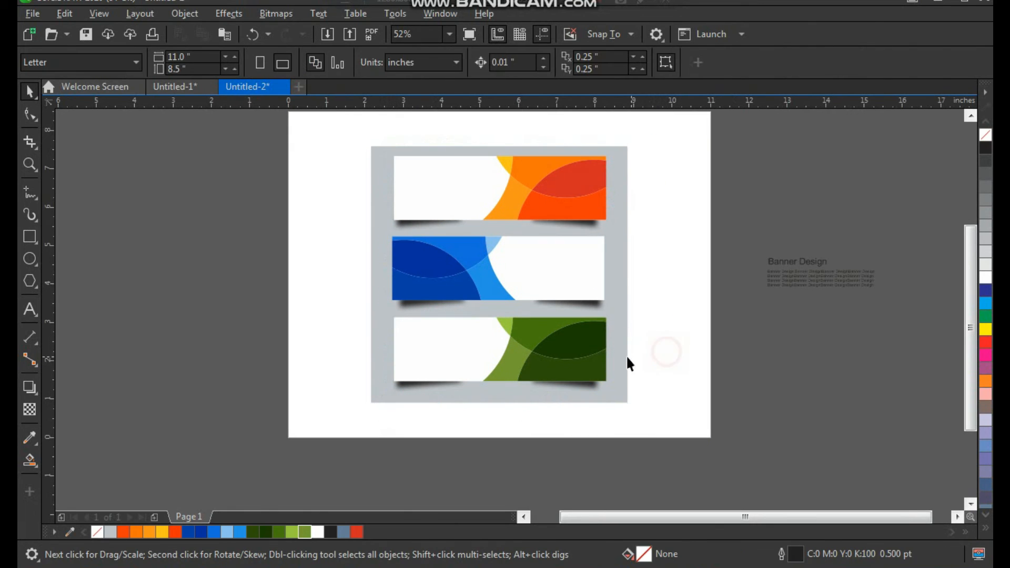
- Enlarge the grey background square from its centre to about 7.63 inches
{"action": "left_click", "coordinate": [620, 356]}
{"action": "left_click_drag", "start_coordinate": [627, 403], "coordinate": [648, 423]}
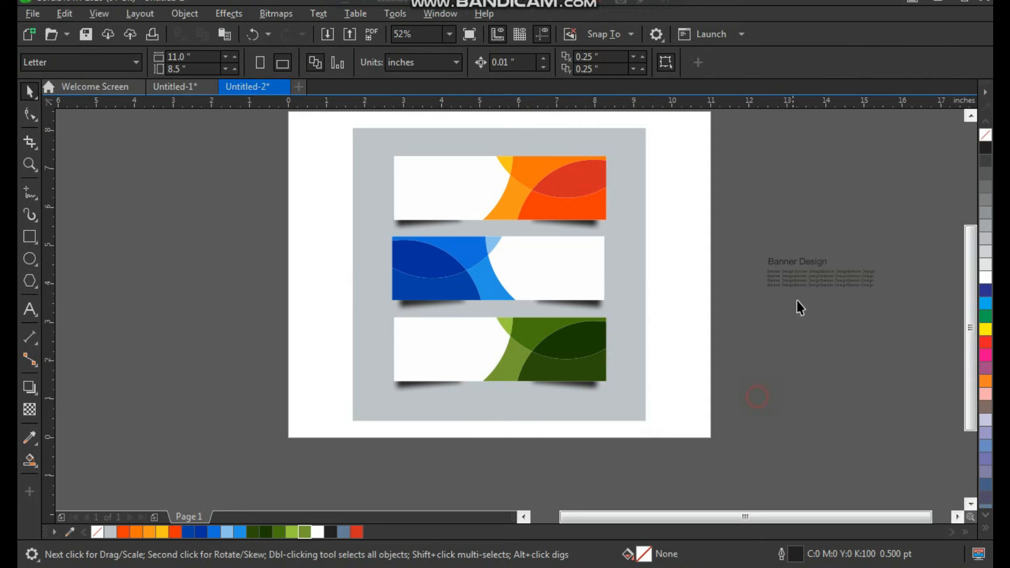
- Copy the Banner Design heading and body text onto the orange banner's white area and delete the originals beside the page
{"action": "left_click", "coordinate": [811, 263]}
{"action": "left_click", "coordinate": [804, 279], "text": "shift"}
{"action": "left_click_drag", "start_coordinate": [800, 283], "coordinate": [481, 204]}
{"action": "left_click_drag", "start_coordinate": [751, 211], "coordinate": [894, 347]}
{"action": "key", "text": "Delete"}
- Enlarge the orange banner's heading to about 18.3 pt
{"action": "key", "text": "F2"}
{"action": "left_click_drag", "start_coordinate": [363, 142], "coordinate": [617, 329]}
{"action": "left_click", "coordinate": [416, 191]}
{"action": "left_click_drag", "start_coordinate": [433, 175], "coordinate": [462, 173]}
- Make the word Design in the orange banner's heading bold
{"action": "key", "text": "F8"}
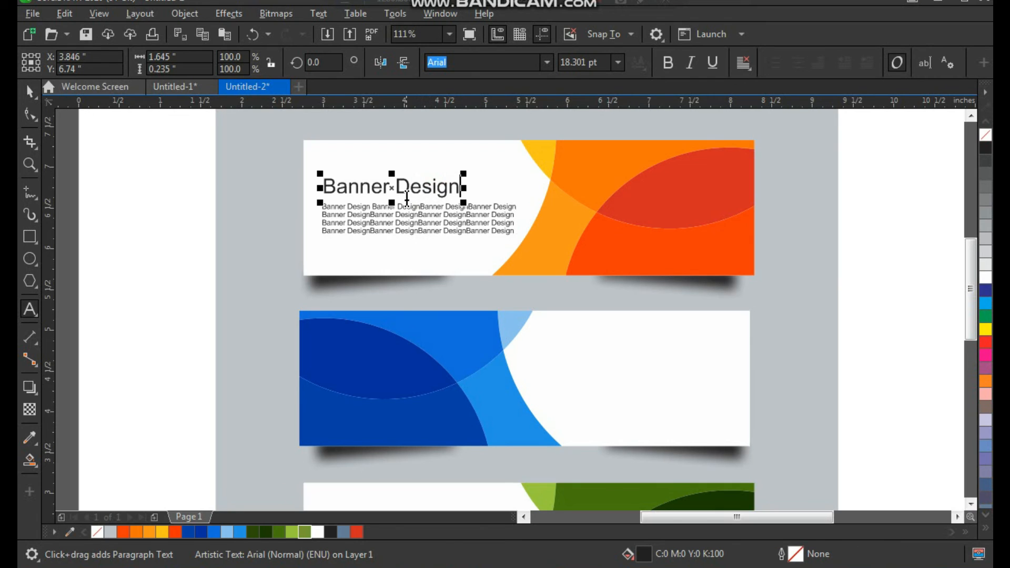
{"action": "left_click_drag", "start_coordinate": [401, 190], "coordinate": [466, 188]}
{"action": "left_click", "coordinate": [668, 63]}
{"action": "key", "text": "ctrl+space"}
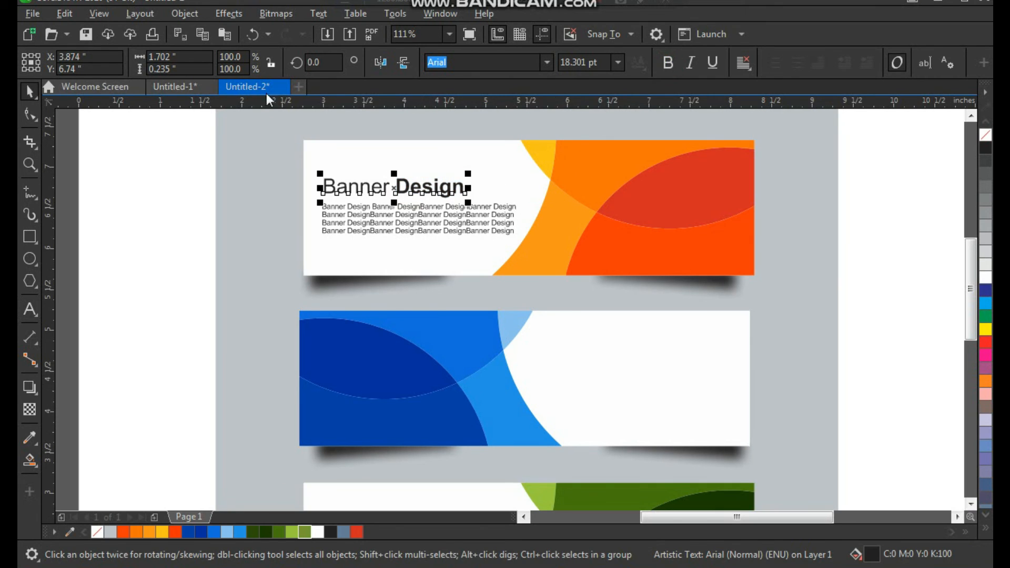
- Break the orange banner's heading apart into the separate words Banner and Design
{"action": "left_click", "coordinate": [184, 13]}
{"action": "left_click", "coordinate": [330, 362]}
{"action": "left_click", "coordinate": [238, 199]}
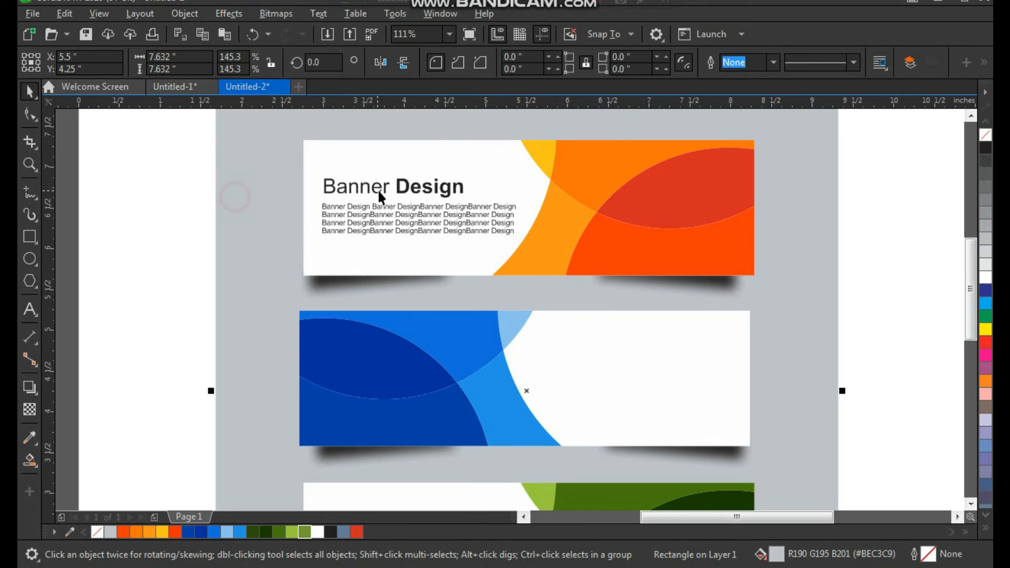
{"action": "left_click_drag", "start_coordinate": [377, 188], "coordinate": [395, 192]}
{"action": "key", "text": "ctrl+z"}
{"action": "key", "text": "z"}
{"action": "key", "text": "space"}
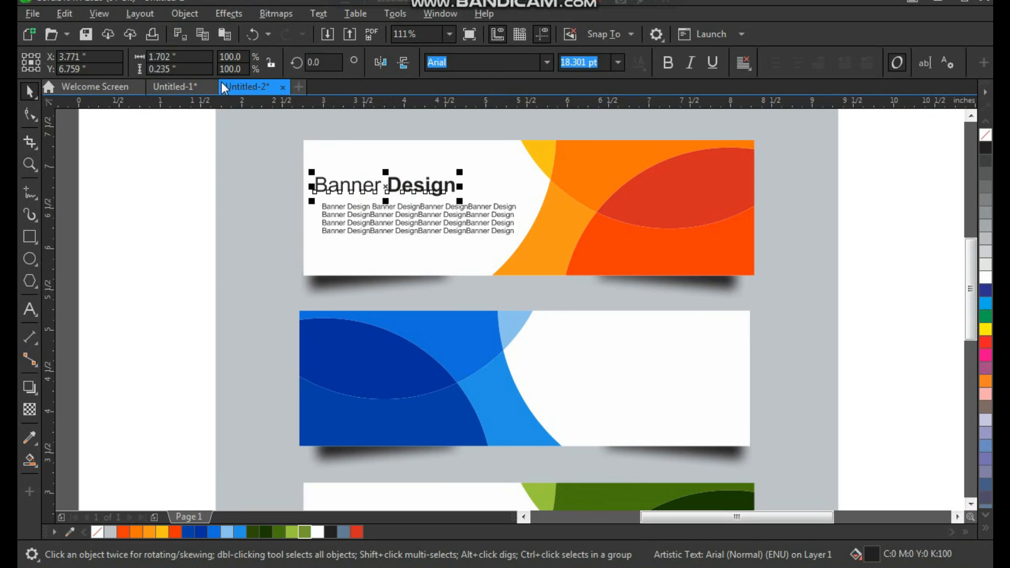
{"action": "left_click", "coordinate": [185, 13]}
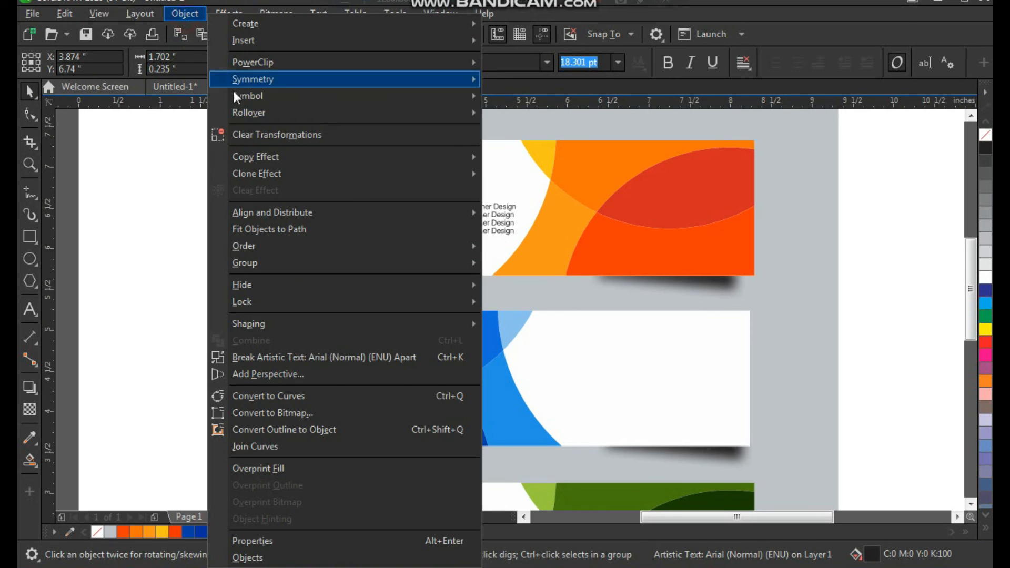
{"action": "left_click", "coordinate": [363, 356]}
{"action": "left_click_drag", "start_coordinate": [414, 189], "coordinate": [431, 189]}
{"action": "key", "text": "ctrl+z"}
- Fill the word Banner in the orange banner's heading with orange-red #FE3902
{"action": "left_click_drag", "start_coordinate": [367, 185], "coordinate": [356, 188]}
{"action": "key", "text": "ctrl+z"}
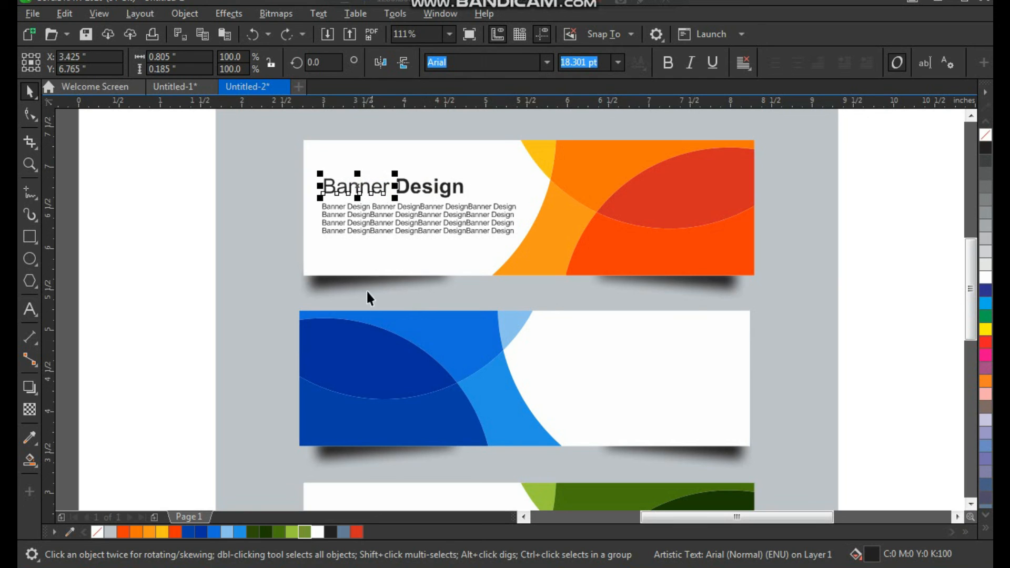
{"action": "left_click", "coordinate": [122, 531]}
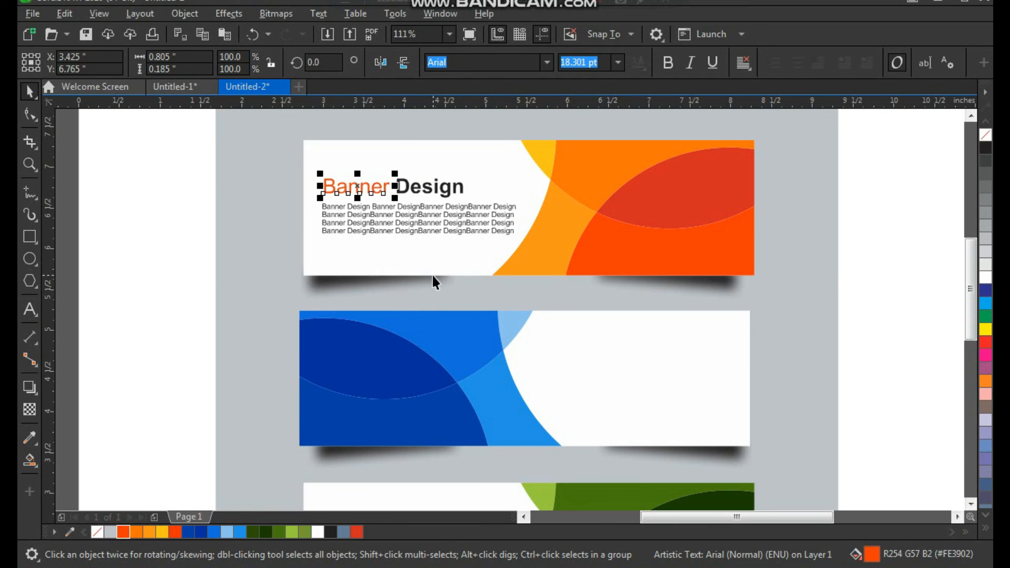
- Copy the heading and body text onto the blue banner's white area and fill the word Banner with blue #0231A3
{"action": "left_click_drag", "start_coordinate": [311, 169], "coordinate": [495, 244]}
{"action": "left_click_drag", "start_coordinate": [441, 202], "coordinate": [652, 353]}
{"action": "left_click", "coordinate": [626, 317]}
{"action": "left_click", "coordinate": [588, 358]}
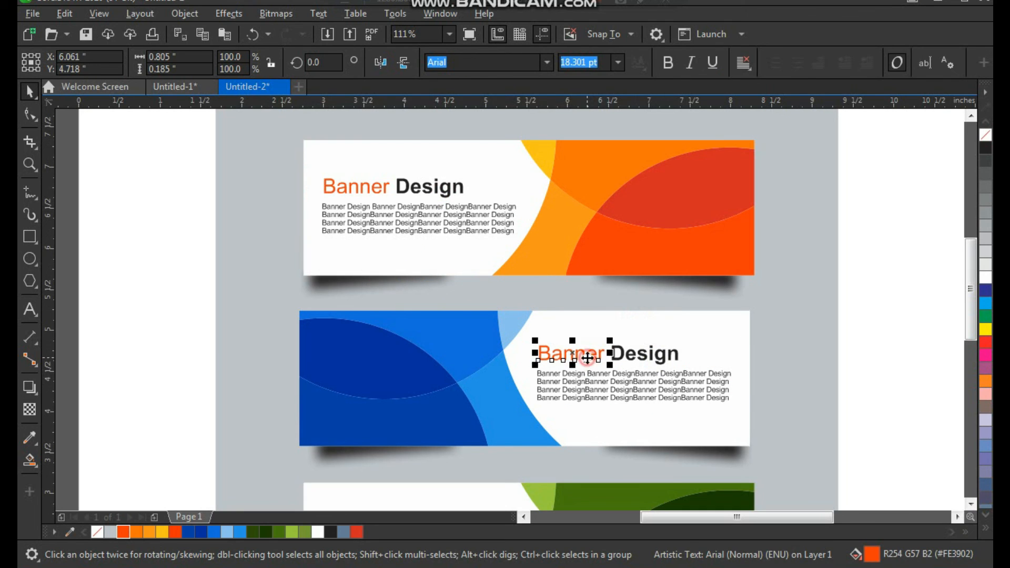
{"action": "left_click", "coordinate": [202, 528]}
- Copy the heading and body text onto the green banner's white area and fill the word Banner with the darkest green
{"action": "scroll", "coordinate": [432, 310], "scroll_direction": "down", "scroll_amount": 2}
{"action": "key", "text": "F2"}
{"action": "left_click_drag", "start_coordinate": [320, 284], "coordinate": [626, 476]}
{"action": "left_click_drag", "start_coordinate": [509, 180], "coordinate": [485, 404]}
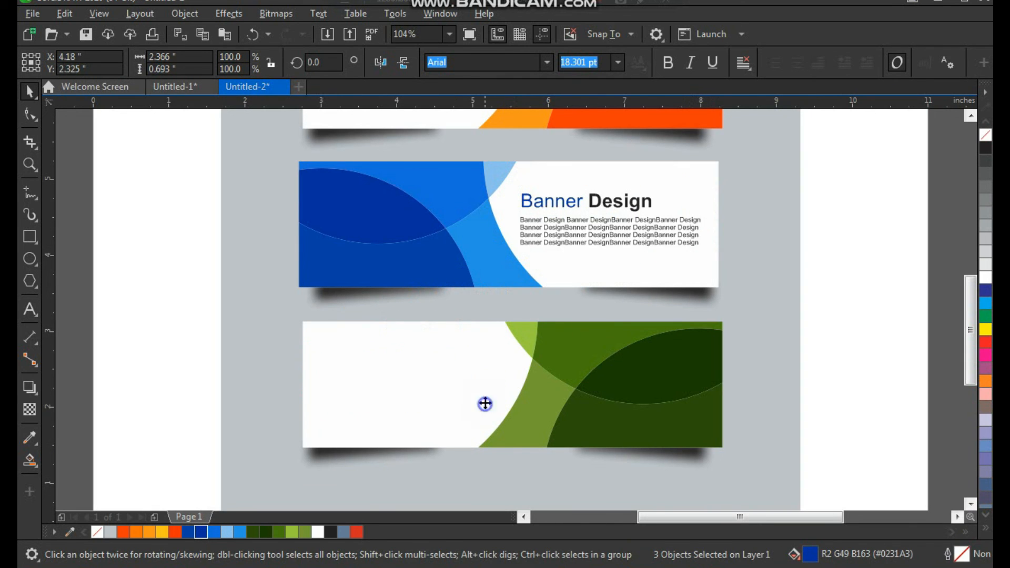
{"action": "left_click", "coordinate": [273, 343]}
{"action": "left_click", "coordinate": [374, 373]}
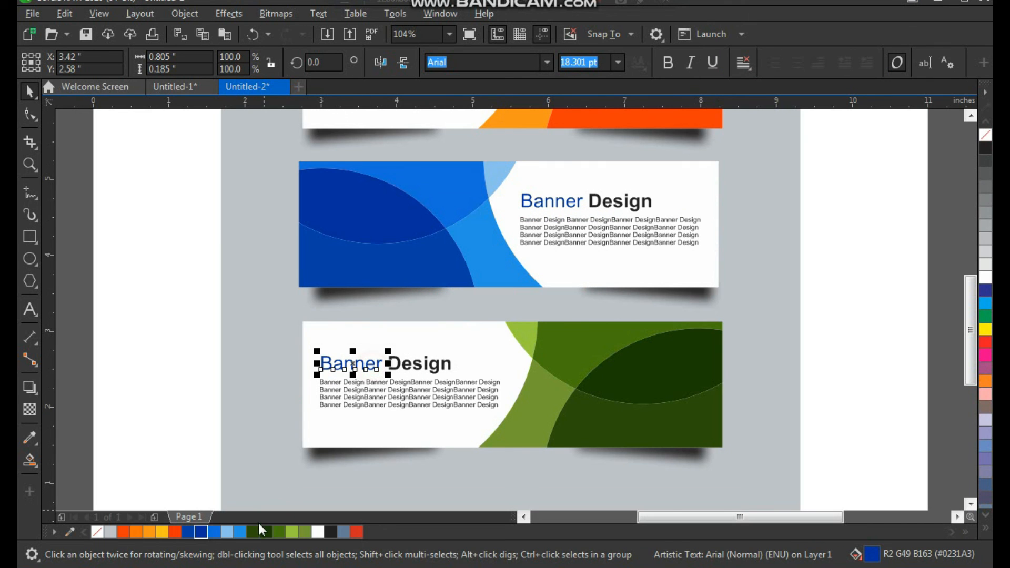
{"action": "left_click", "coordinate": [265, 532]}
{"action": "left_click", "coordinate": [157, 361]}
- Group the three banners together with their text
{"action": "scroll", "coordinate": [235, 374], "scroll_direction": "down", "scroll_amount": 2}
{"action": "key", "text": "z"}
{"action": "left_click_drag", "start_coordinate": [541, 162], "coordinate": [284, 452]}
{"action": "left_click_drag", "start_coordinate": [359, 131], "coordinate": [636, 401]}
{"action": "key", "text": "ctrl+g"}
{"action": "left_click", "coordinate": [638, 399], "text": "shift"}
{"action": "left_click", "coordinate": [693, 340]}
{"action": "key", "text": "F2"}
{"action": "left_click_drag", "start_coordinate": [670, 129], "coordinate": [354, 430]}
{"action": "left_click_drag", "start_coordinate": [365, 129], "coordinate": [680, 442]}
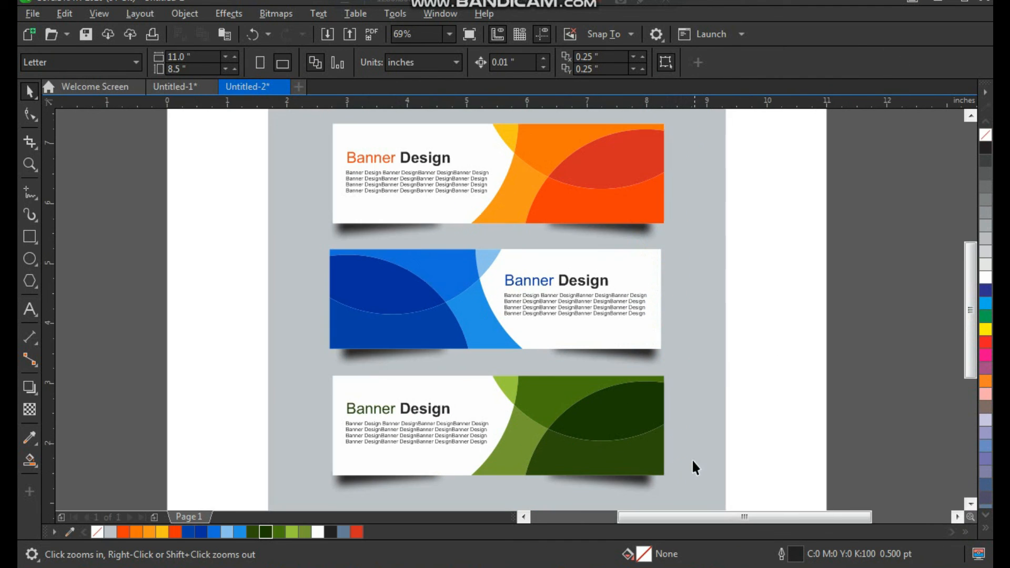
{"action": "left_click", "coordinate": [764, 302]}
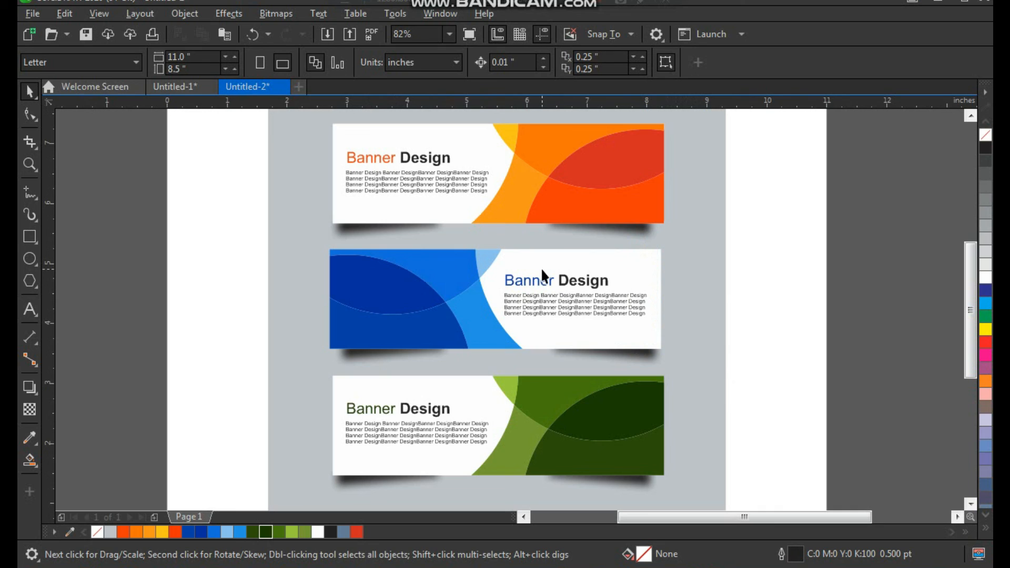